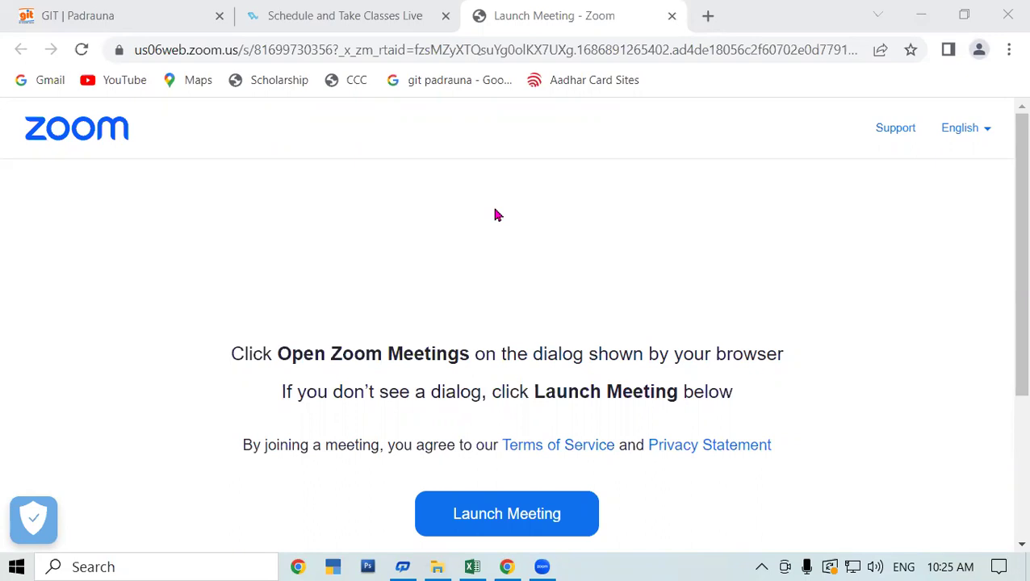
Bring up the HIGH BY SK marksheet in Excel and select an empty cell beside the title.
left_click(472, 567)
left_click(485, 394)
left_click(708, 246)
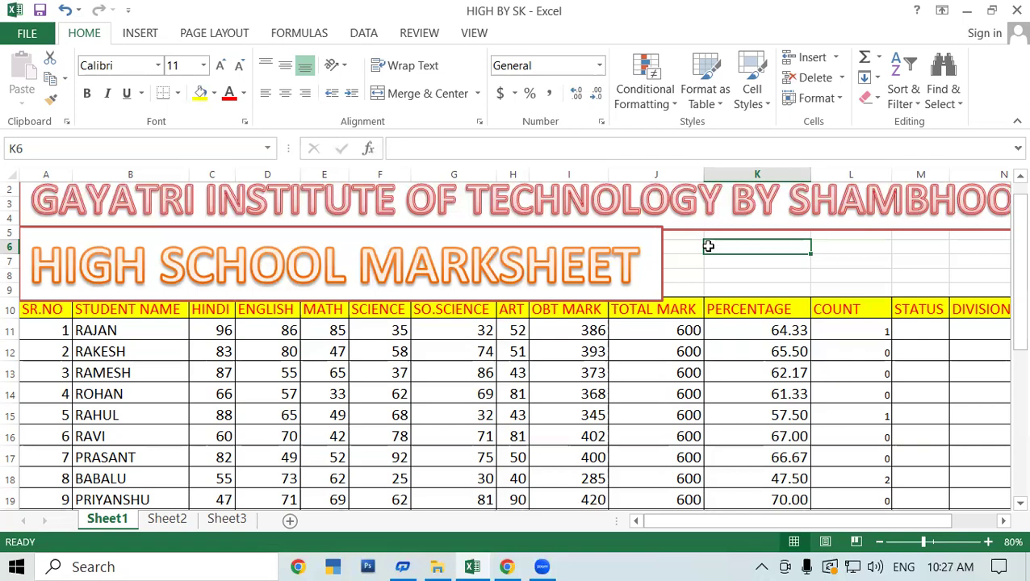
left_click(805, 286)
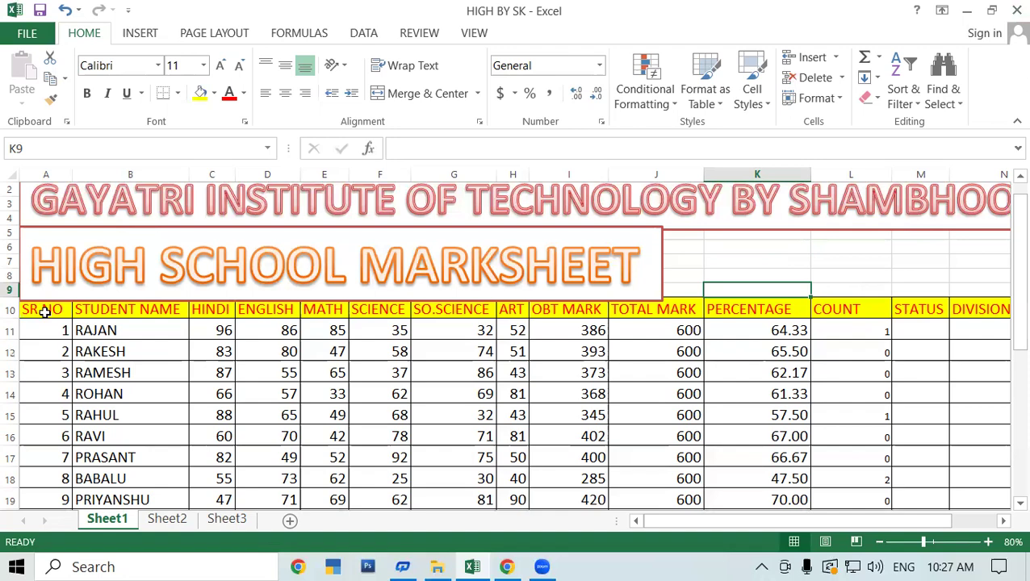
left_click_drag(47, 306, 46, 396)
scroll(34, 446, "down", 1)
scroll(34, 446, "down", 3)
scroll(36, 425, "down", 1)
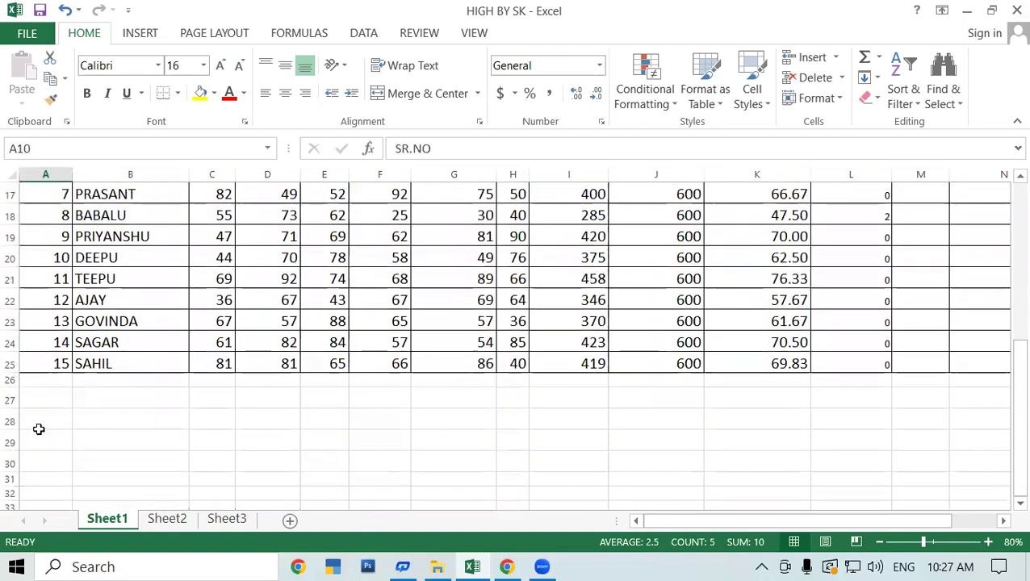
left_click(44, 361)
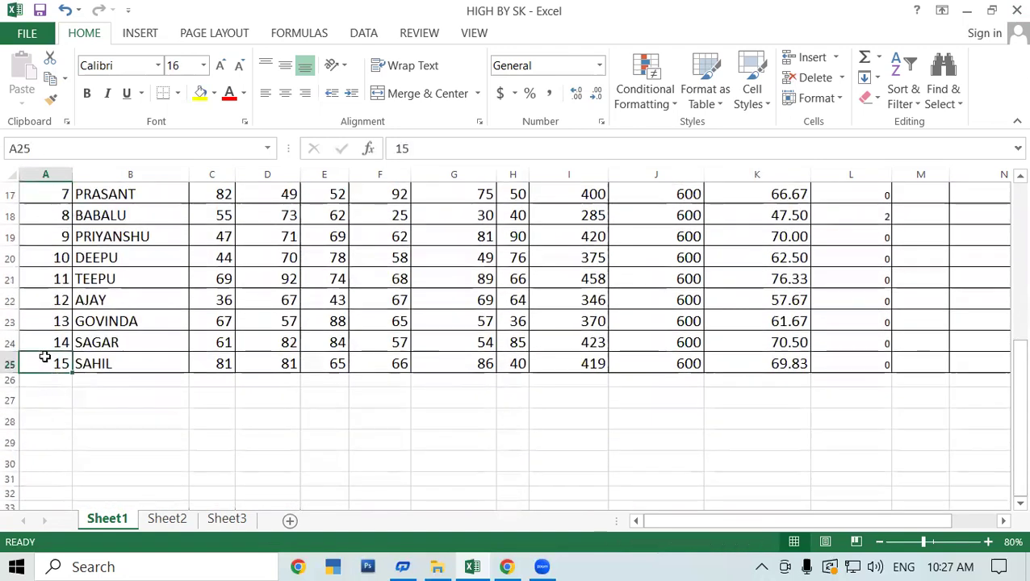
scroll(48, 344, "up", 1)
scroll(52, 335, "up", 2)
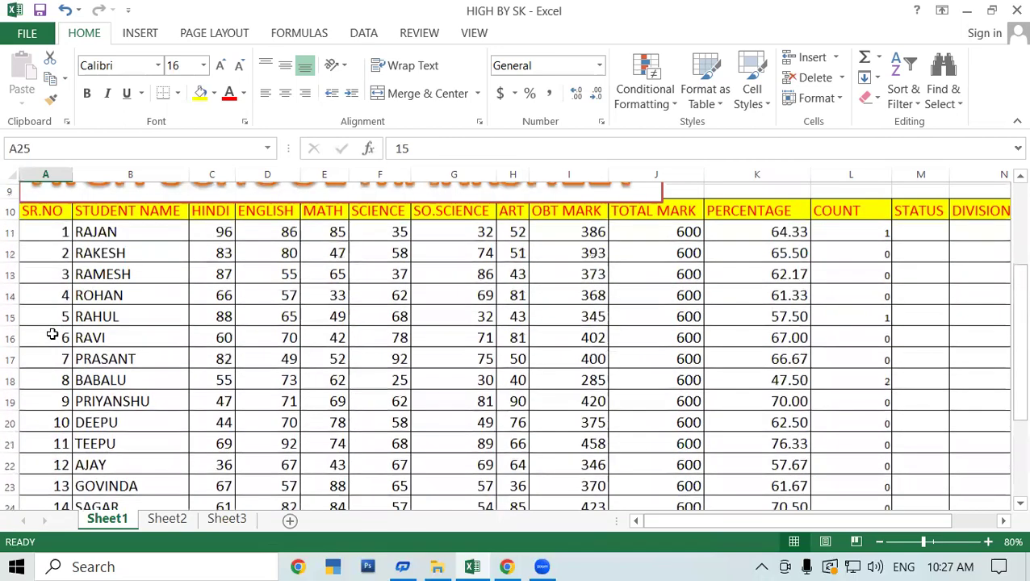
scroll(52, 334, "up", 1)
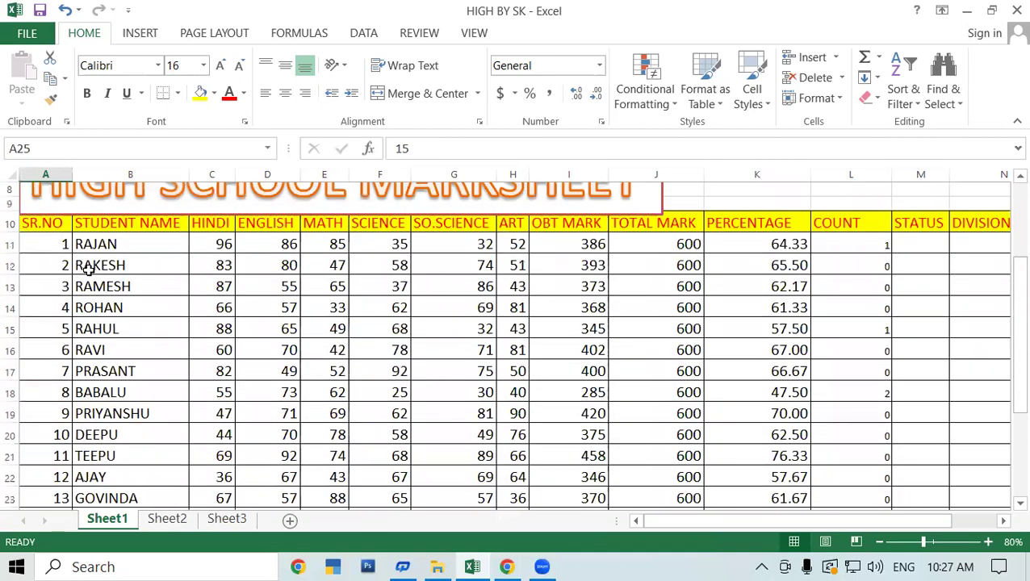
left_click_drag(95, 243, 98, 265)
left_click_drag(104, 301, 128, 477)
scroll(138, 449, "up", 1)
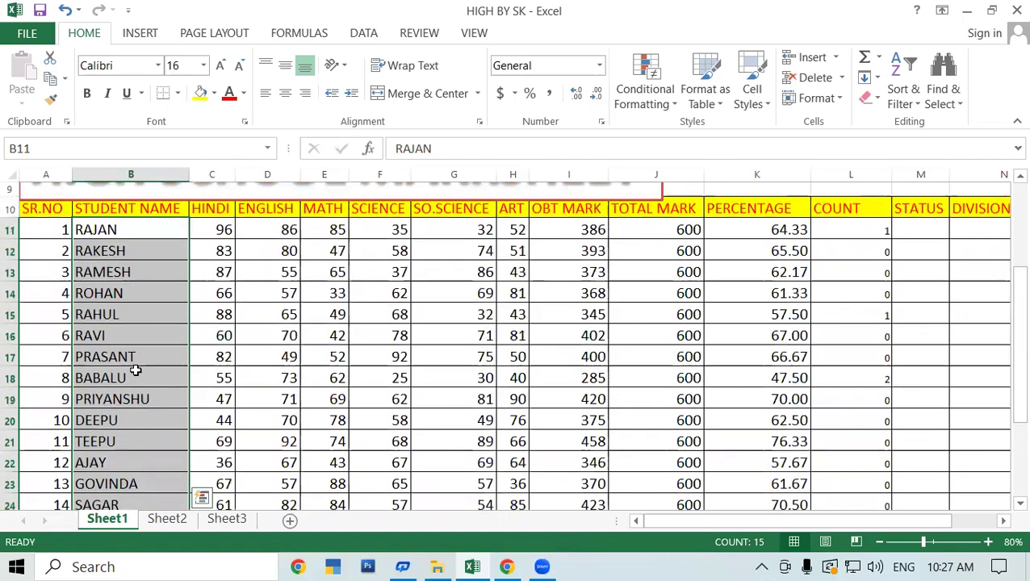
left_click(195, 315)
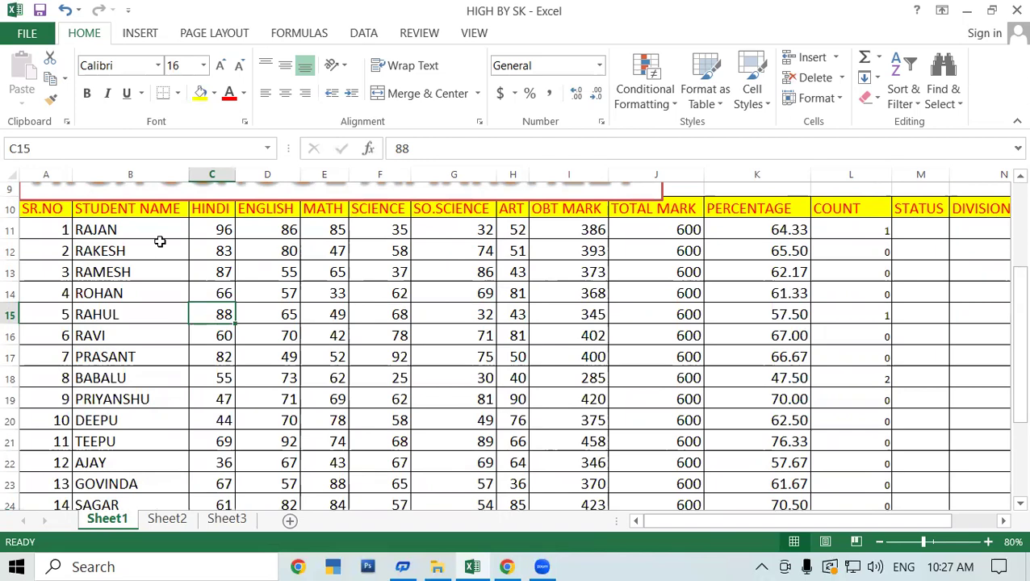
mouse_move(203, 229)
left_mouse_down()
mouse_move(319, 230)
mouse_move(504, 297)
left_mouse_up()
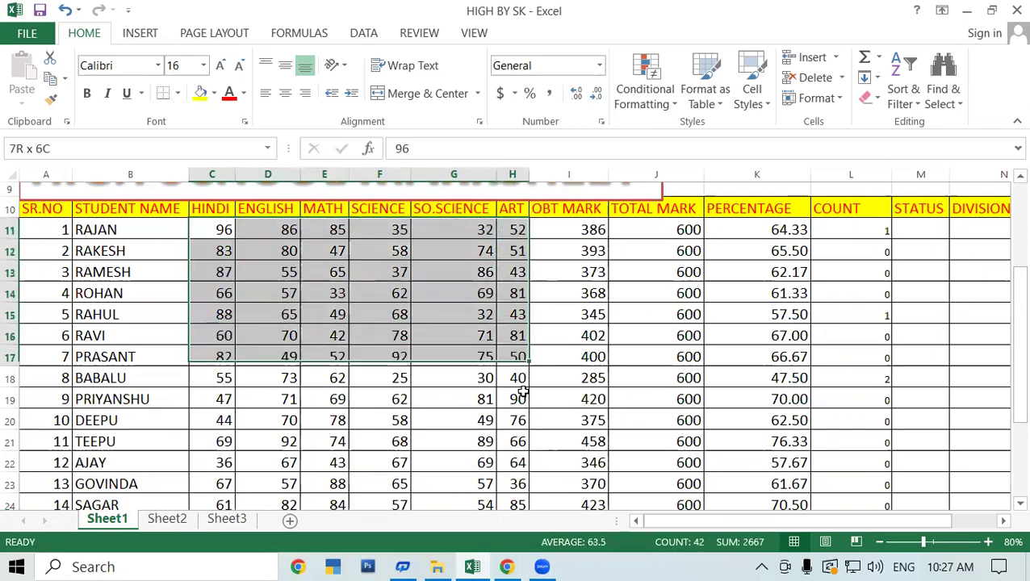
left_click_drag(504, 296, 510, 469)
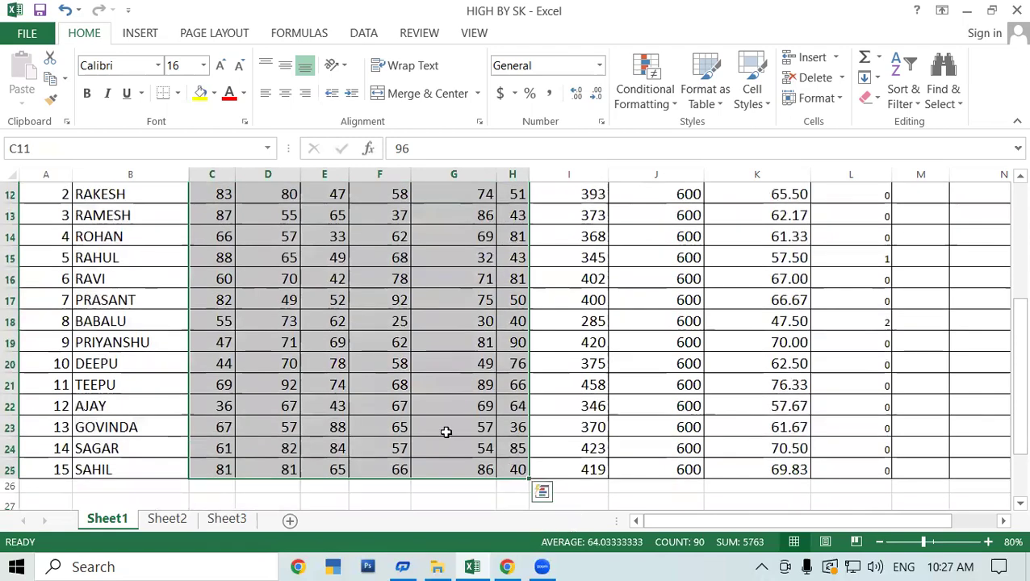
scroll(446, 429, "up", 2)
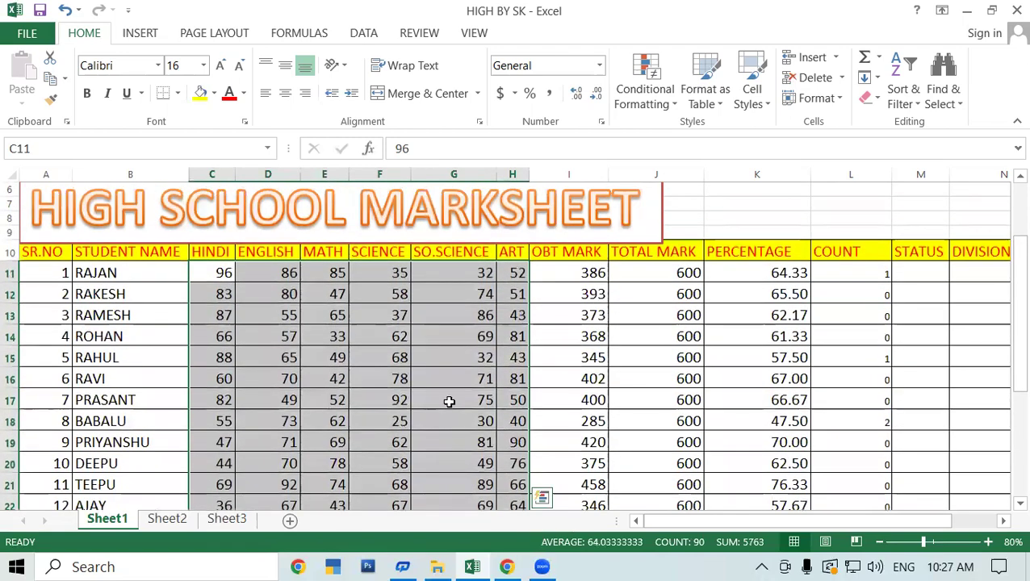
left_click(449, 401)
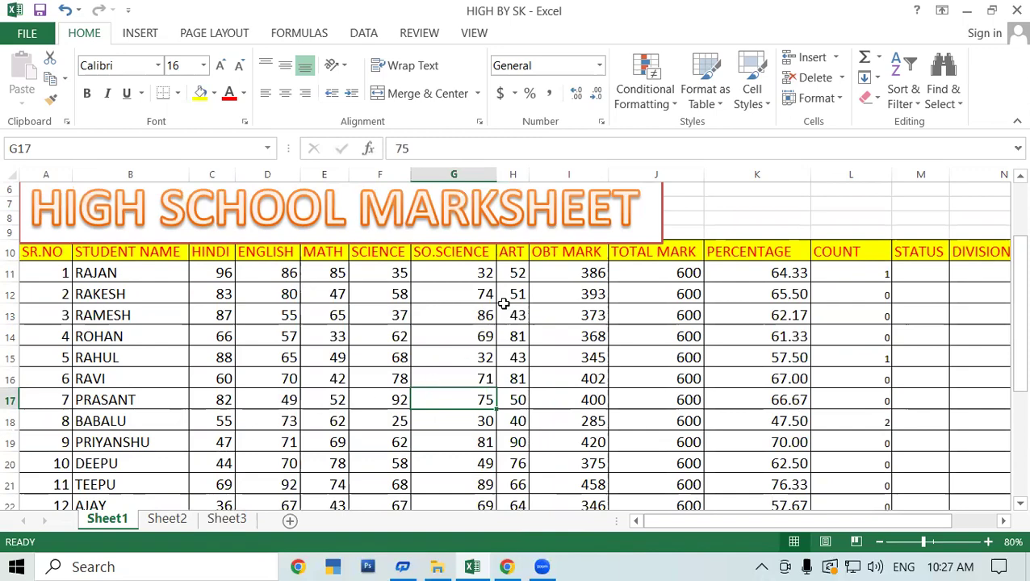
Delete the OBT MARK, TOTAL MARK, PERCENTAGE and COUNT values in I11:L25 for all fifteen students.
left_click(599, 273)
left_click_drag(600, 274, 855, 534)
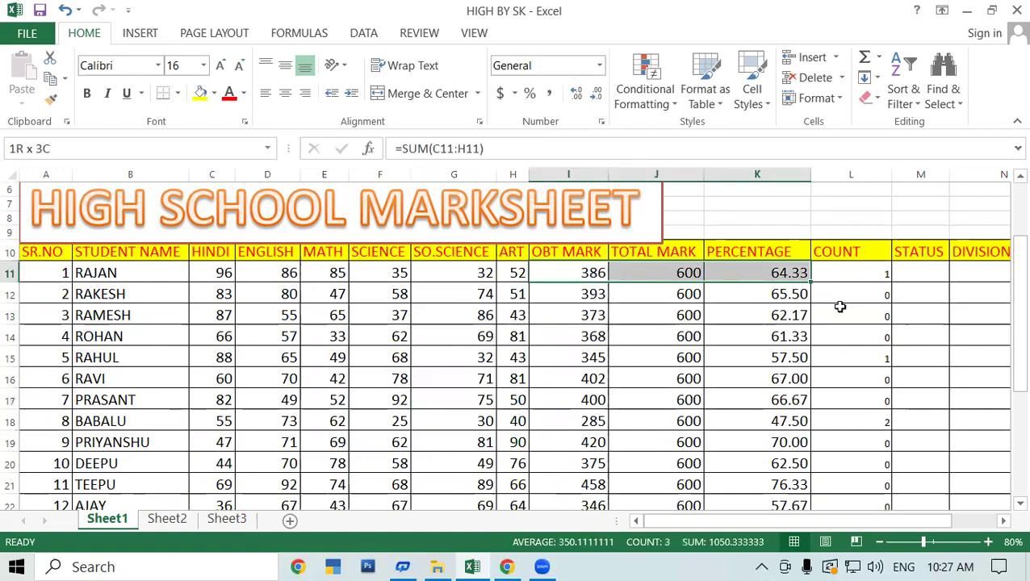
left_click_drag(855, 535, 866, 491)
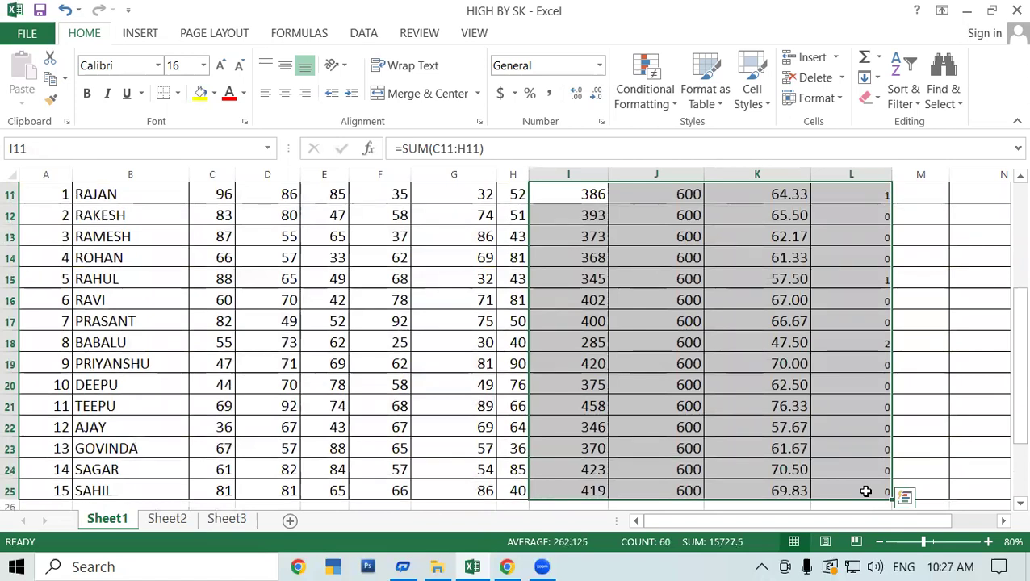
key("Delete")
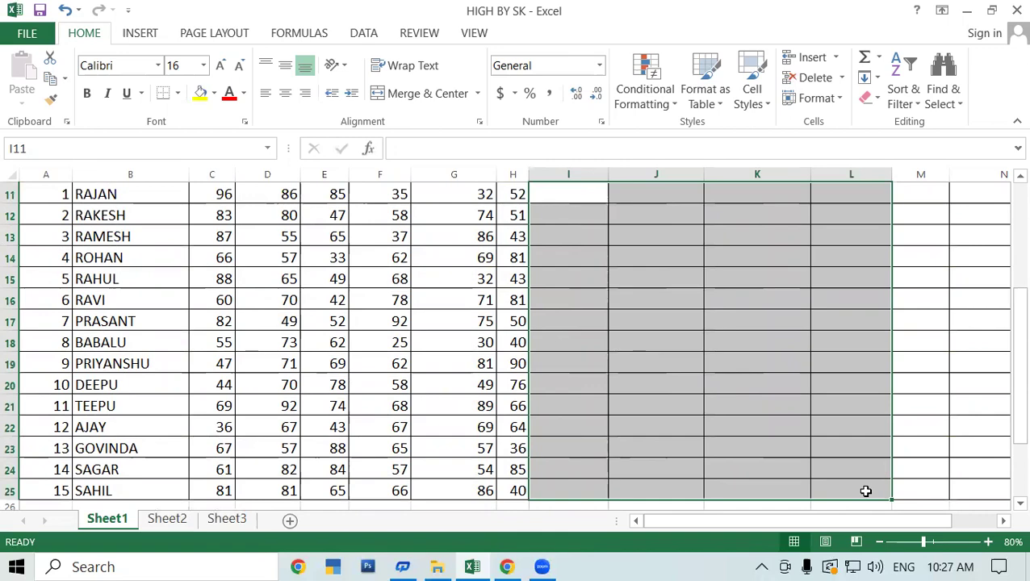
scroll(727, 443, "up", 3)
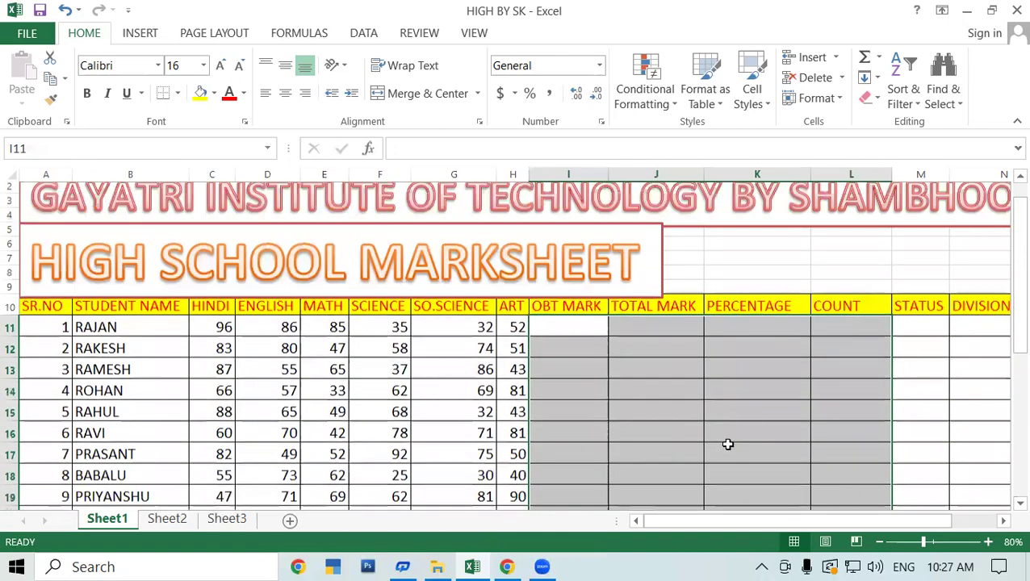
scroll(609, 353, "down", 1)
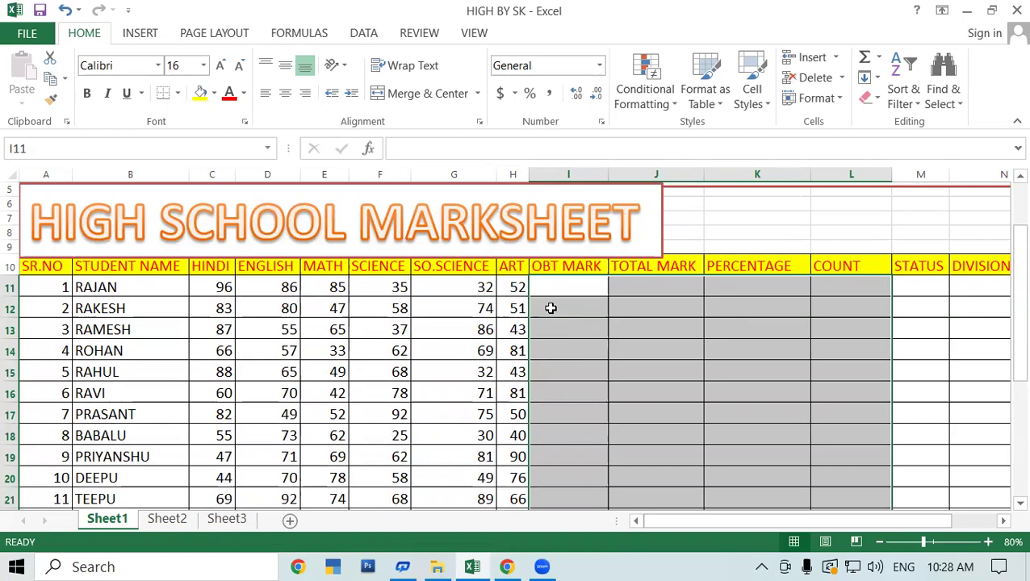
left_click(571, 292)
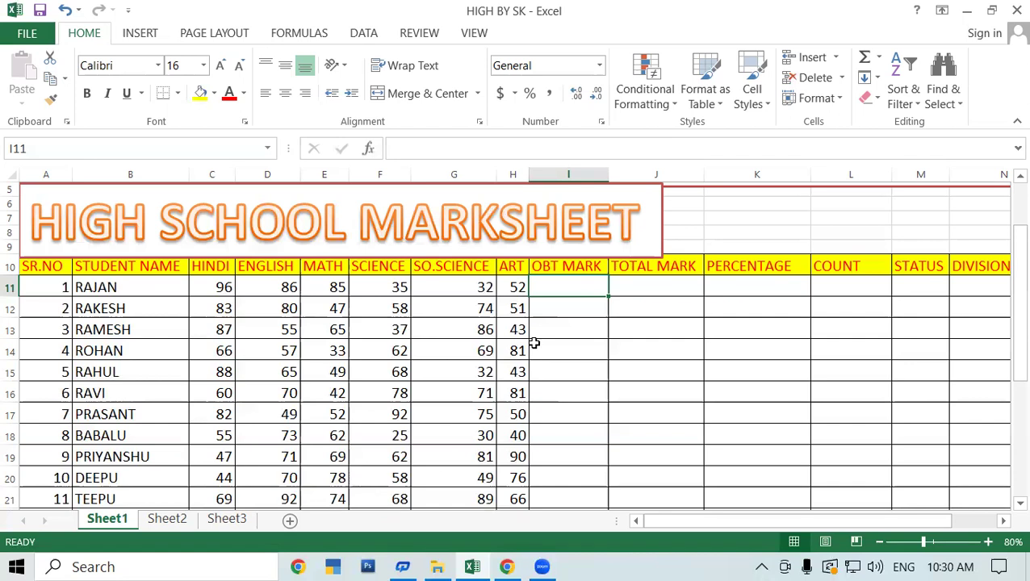
Enter =SUM(C11:H11) in I11 so RAJAN's OBT MARK shows 386.
type("=")
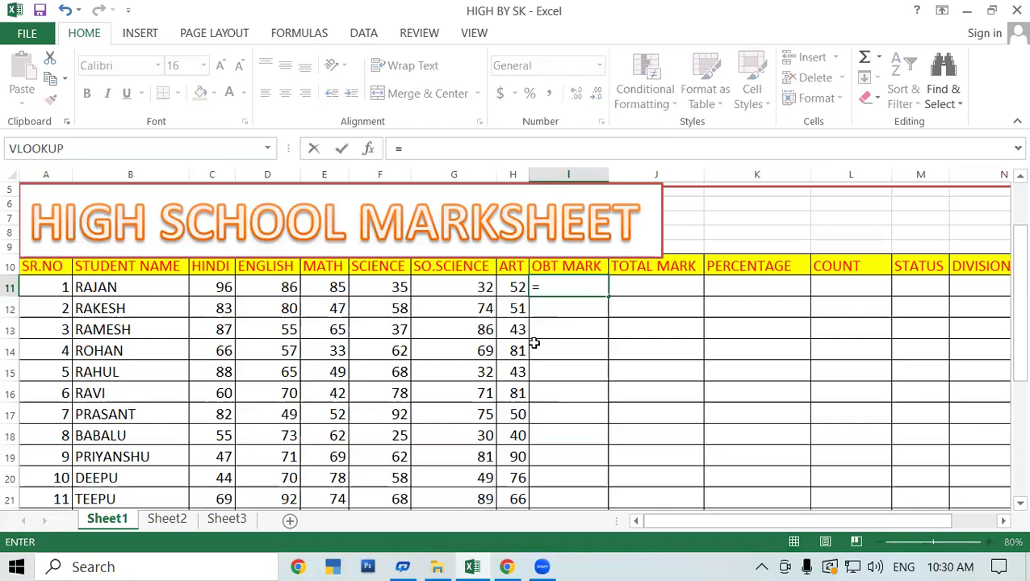
type("sum")
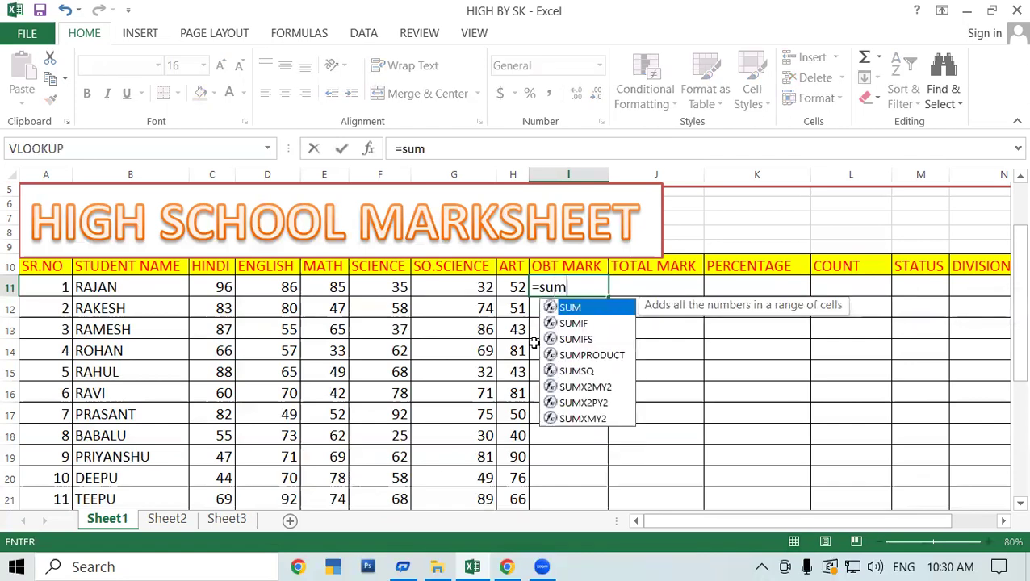
type("(")
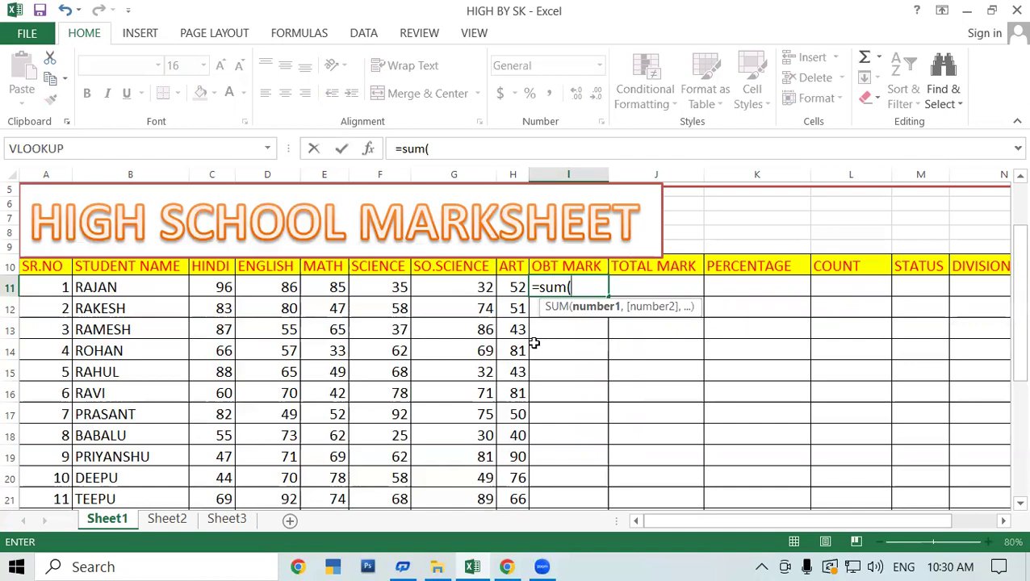
left_click(207, 287)
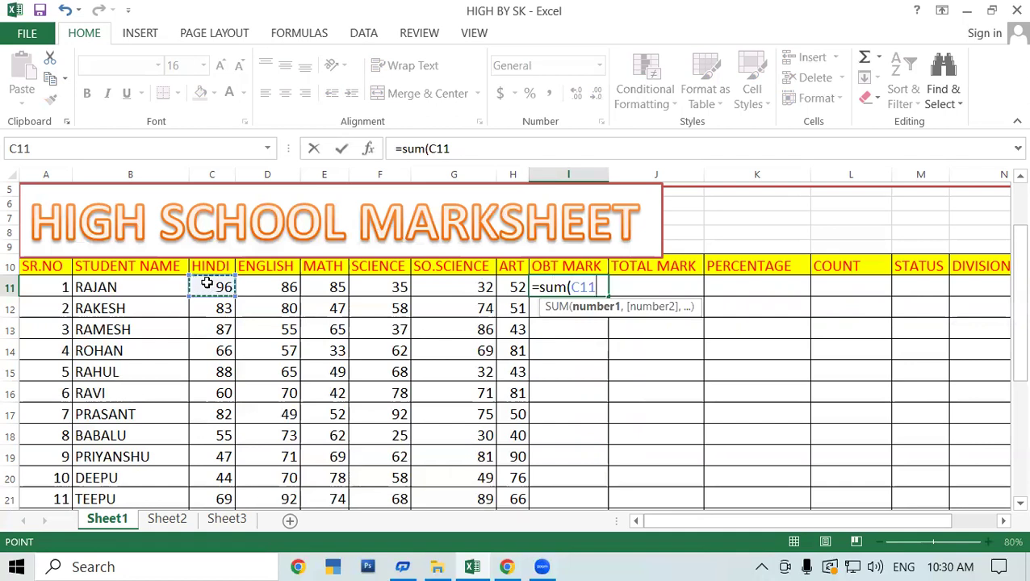
left_click_drag(214, 280, 516, 289)
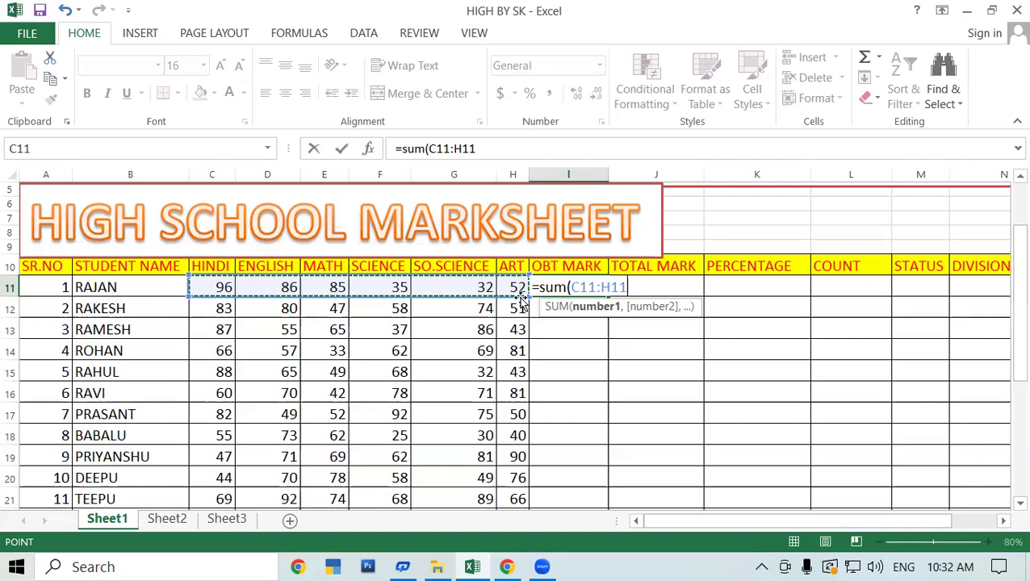
type(")")
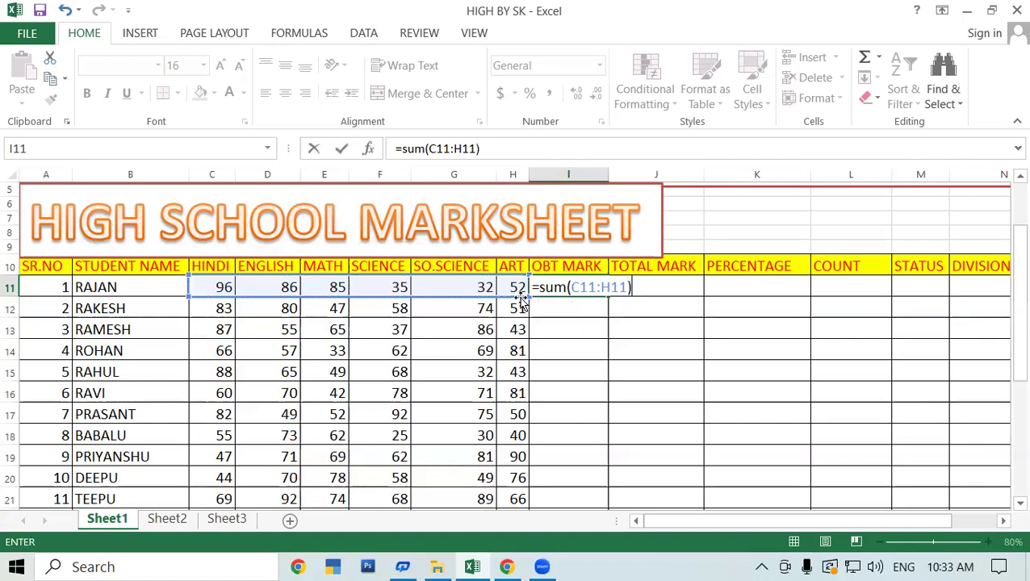
key("Return")
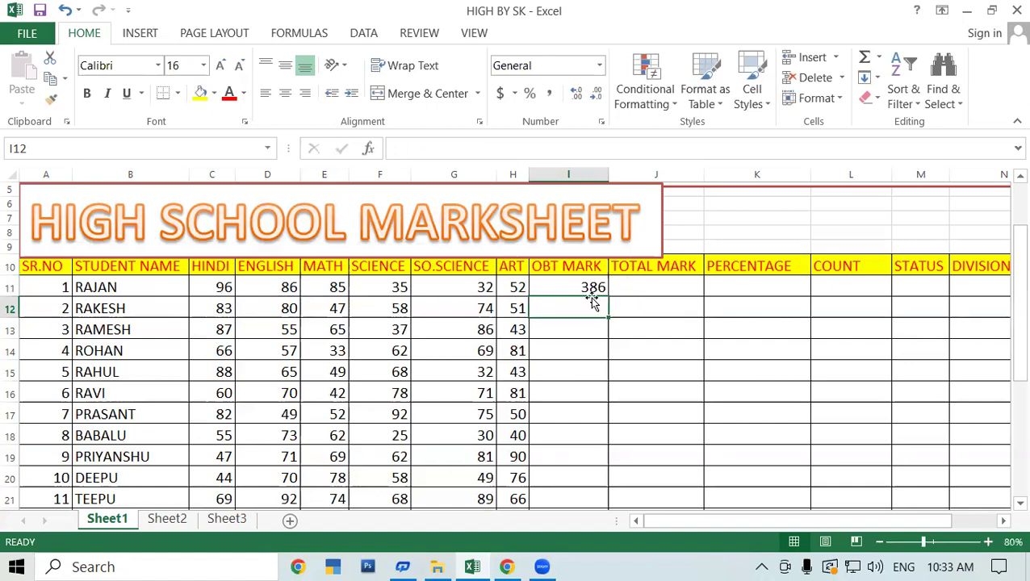
left_click(591, 287)
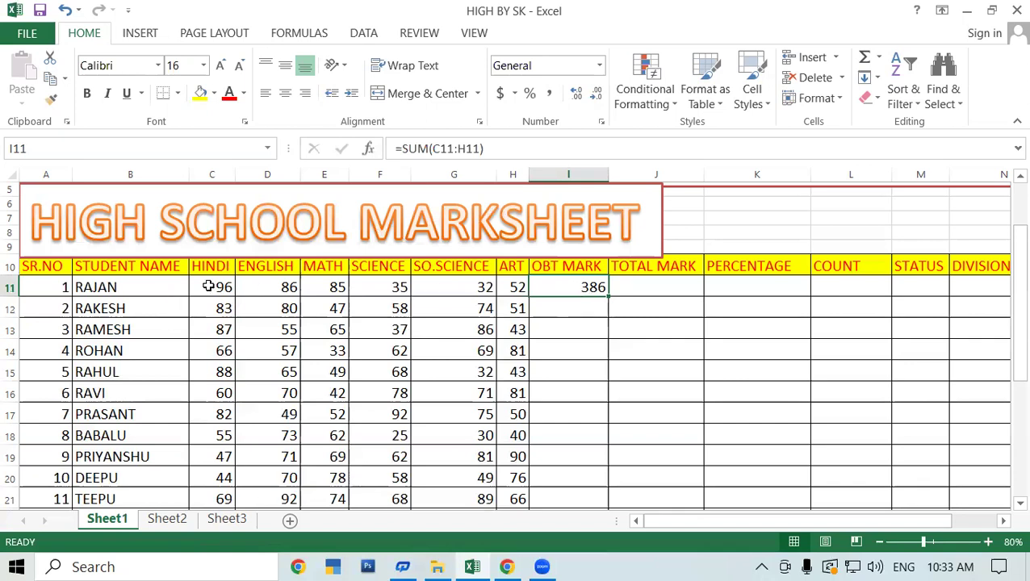
left_click_drag(209, 286, 516, 287)
left_click(521, 284)
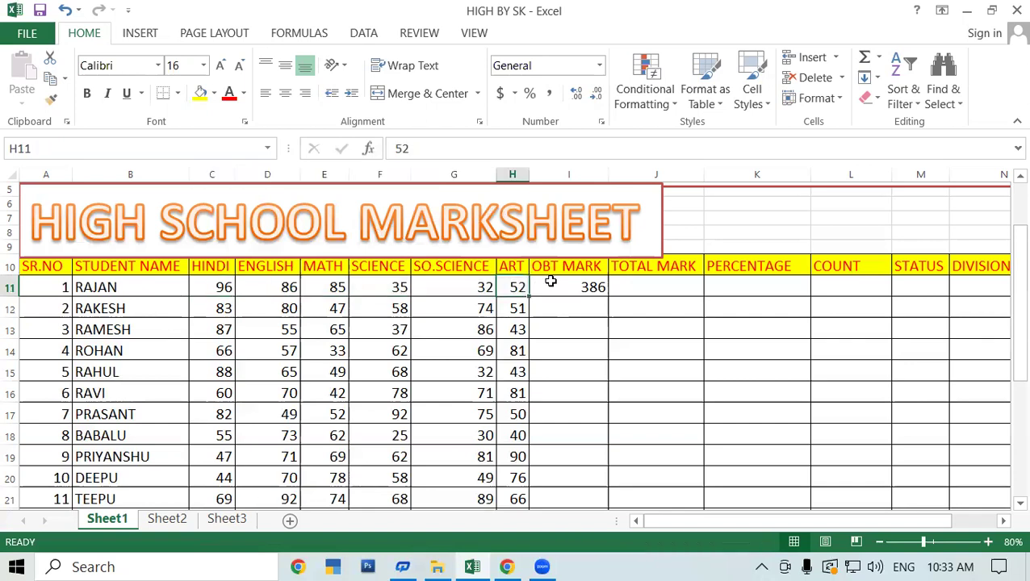
left_click(552, 281)
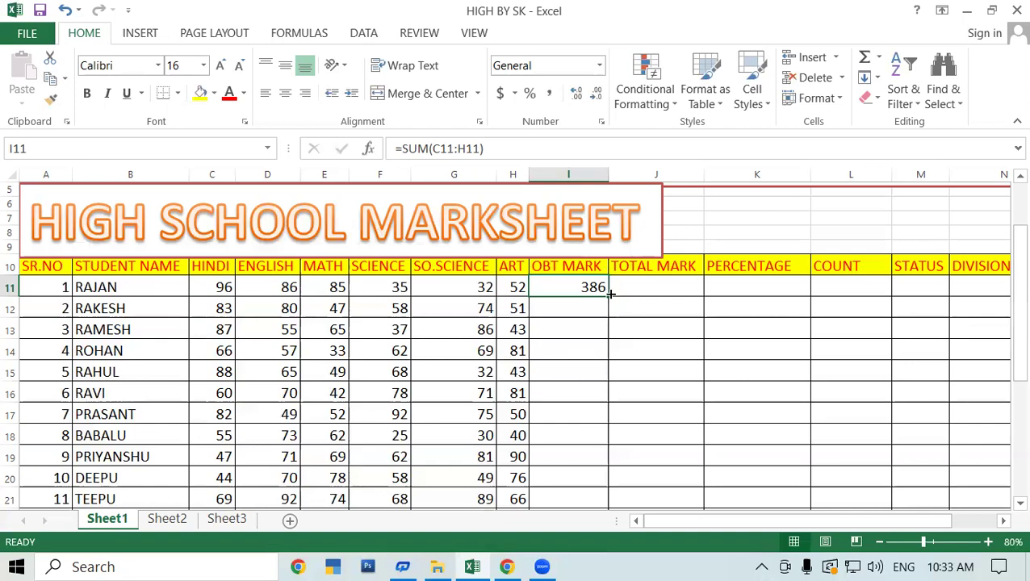
Fill I11's SUM formula down the OBT MARK column to row 25.
left_click_drag(612, 295, 633, 504)
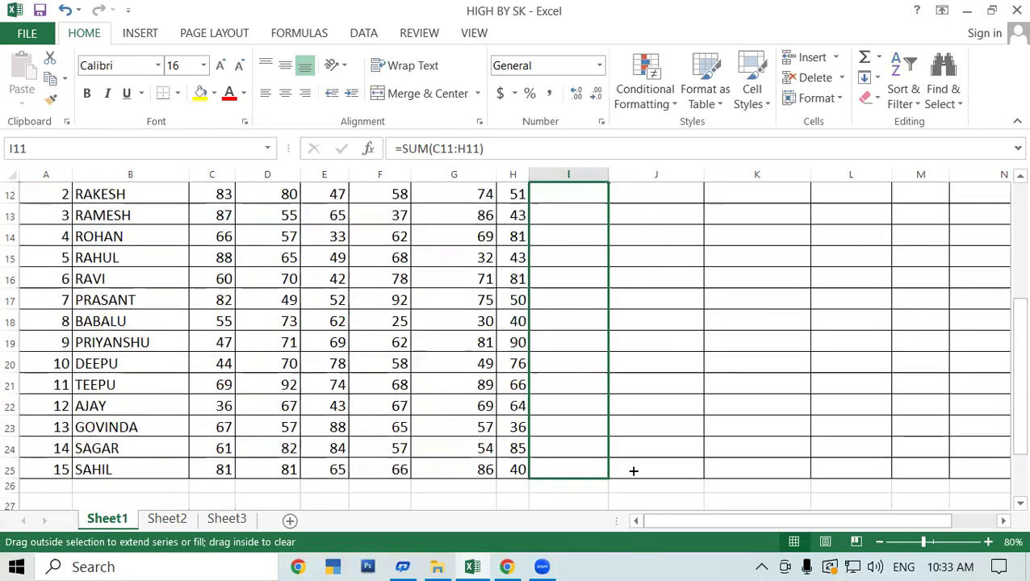
left_click_drag(632, 505, 633, 470)
scroll(679, 370, "up", 1)
left_click(676, 370)
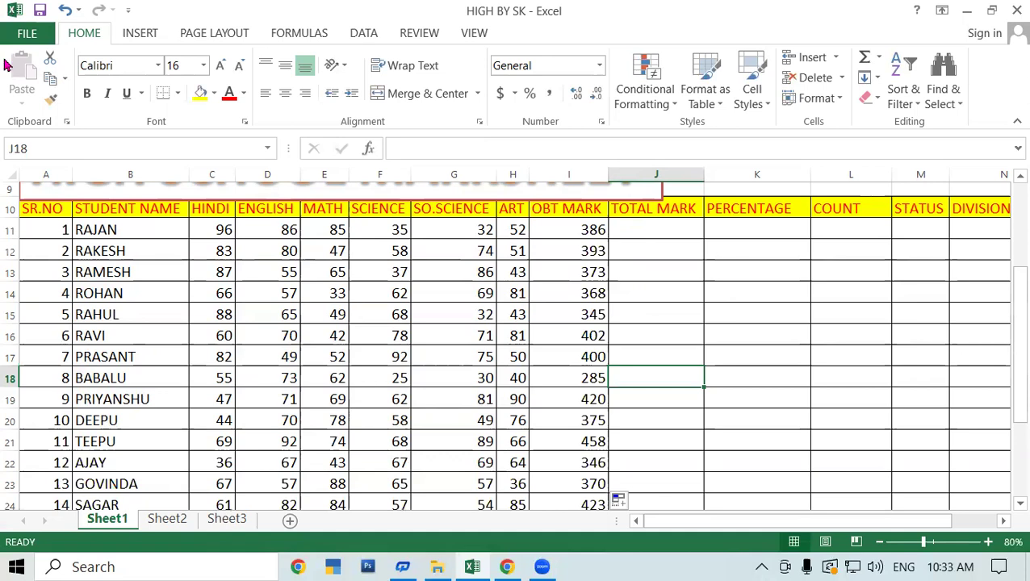
Select the OBT MARK totals from I11 down to the last student, I25.
left_click(567, 229)
left_click_drag(568, 230, 568, 272)
left_click_drag(568, 447, 567, 447)
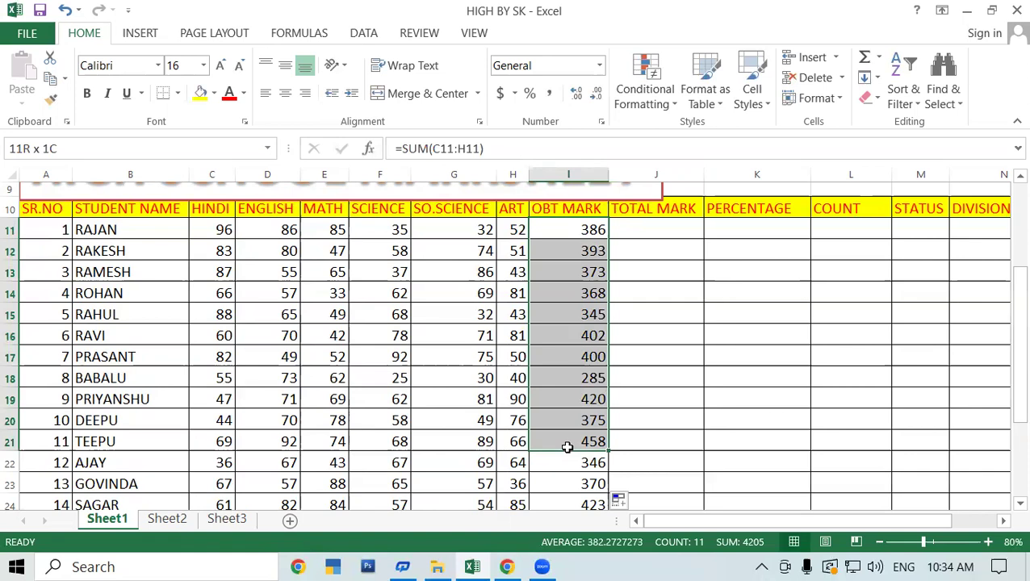
left_click_drag(568, 446, 568, 447)
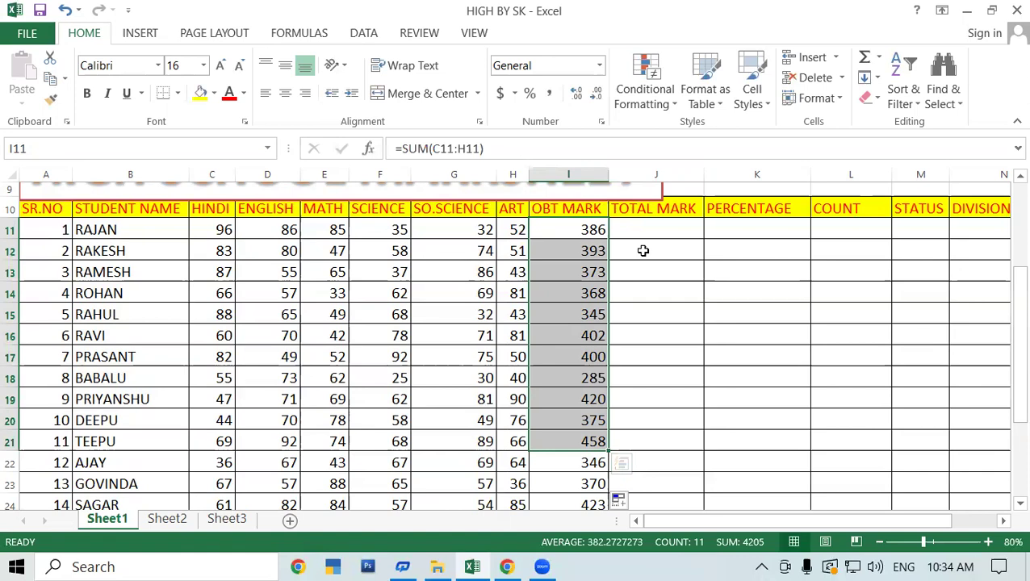
left_click(561, 230)
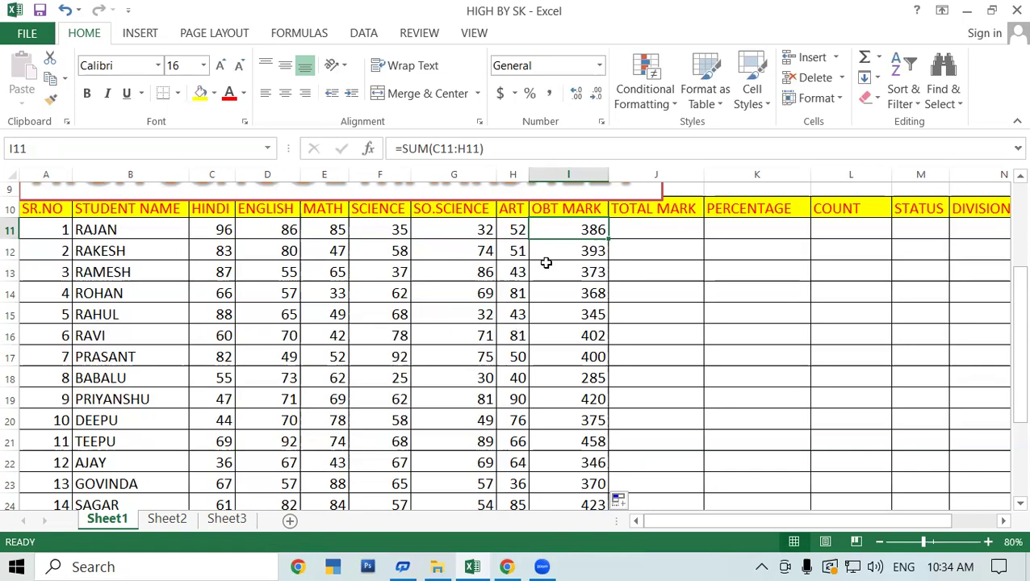
mouse_move(569, 230)
left_mouse_down()
mouse_move(527, 544)
mouse_move(580, 470)
left_mouse_up()
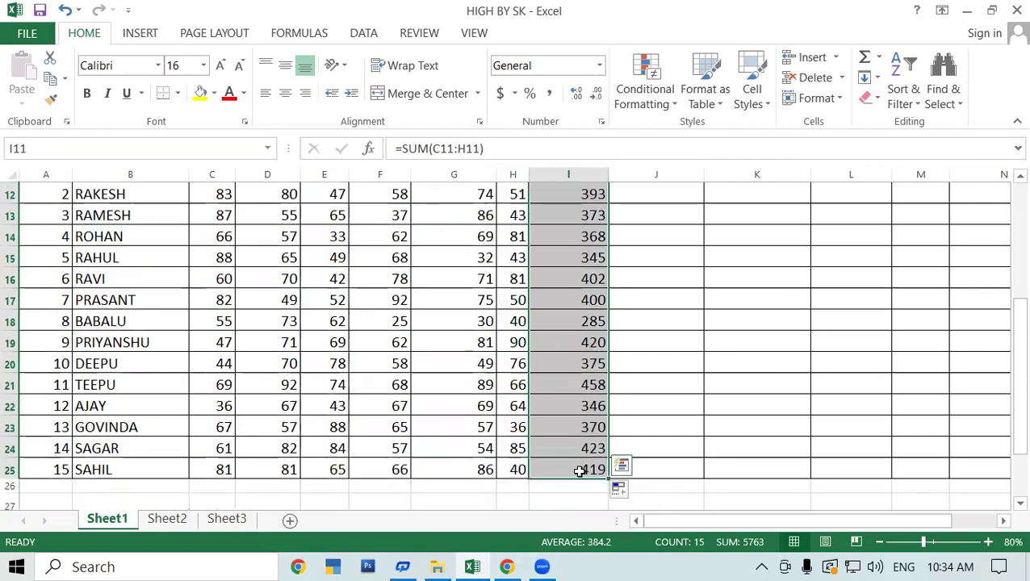
Undo the filled OBT MARK totals, leaving the column empty.
key("ctrl+z")
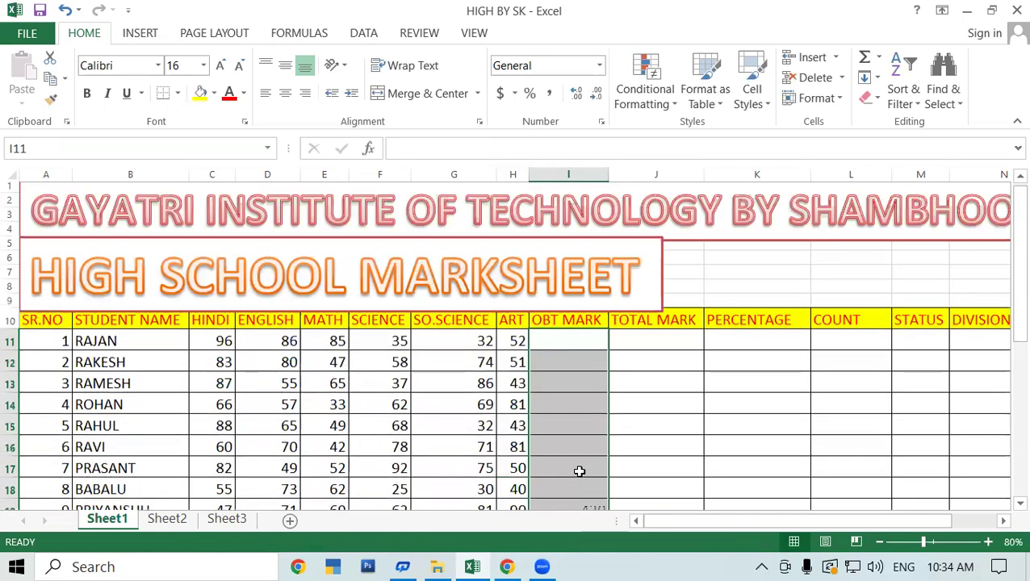
key("ctrl+z")
scroll(695, 396, "down", 1)
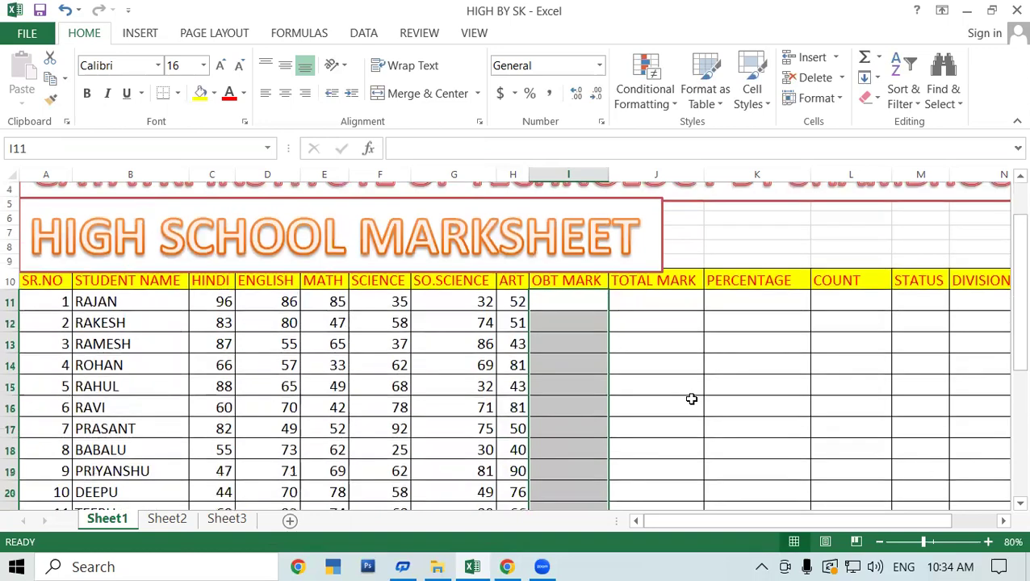
scroll(540, 412, "down", 1)
scroll(539, 412, "down", 1)
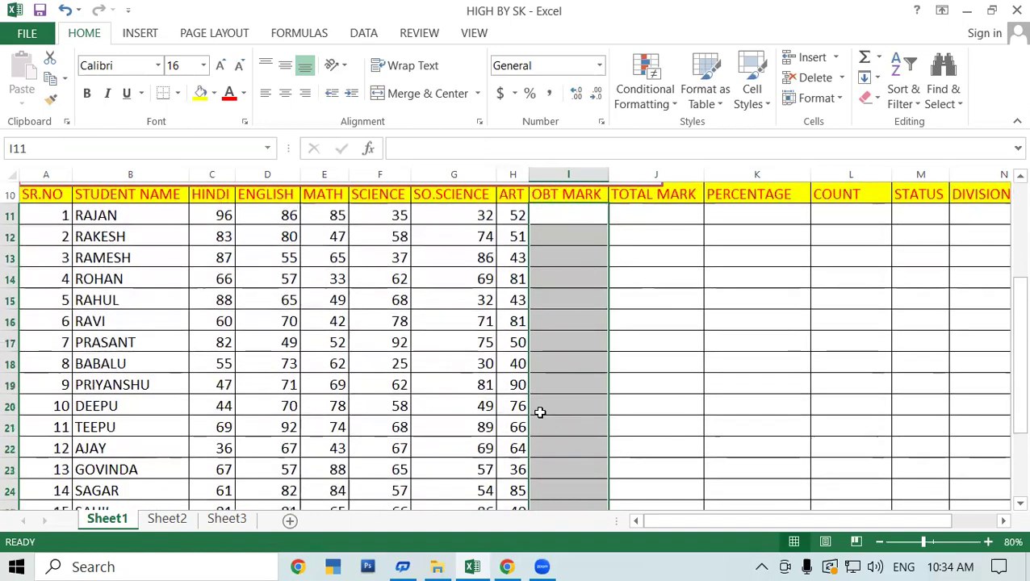
scroll(539, 413, "down", 1)
scroll(541, 360, "up", 2)
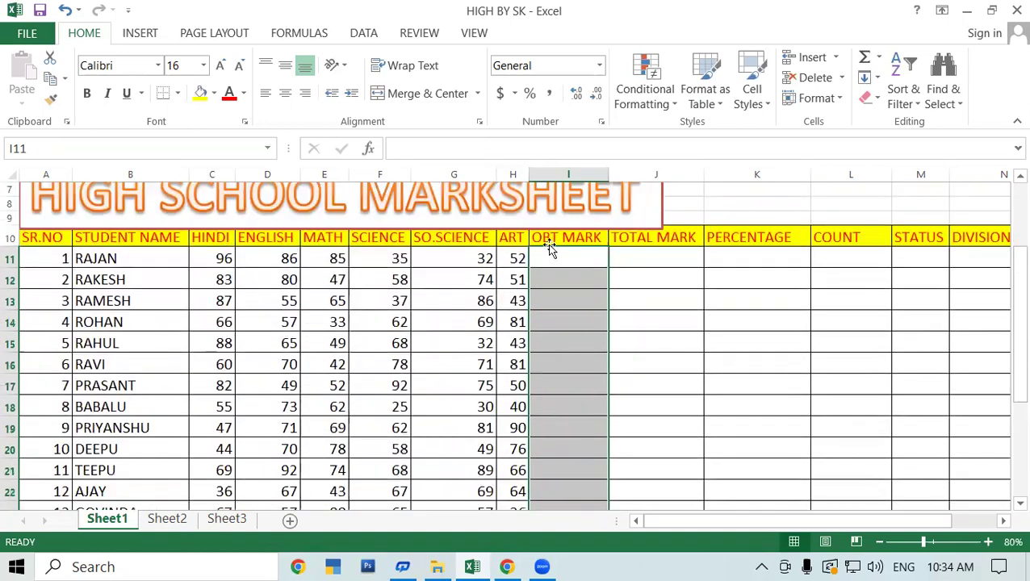
Build =C11+F11+H11 in I11, adding the HINDI, SCIENCE and ART marks.
left_click(563, 255)
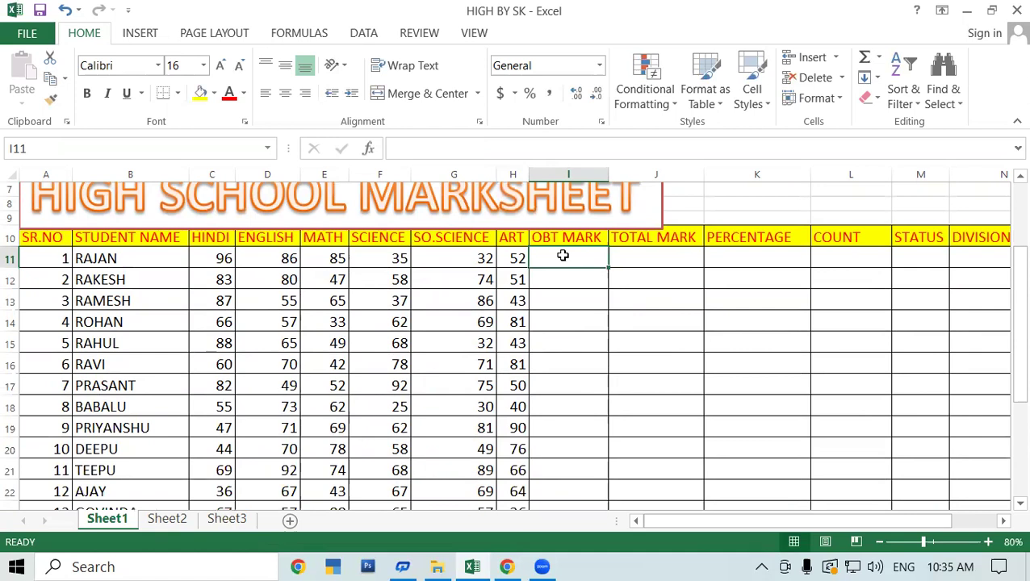
type("=")
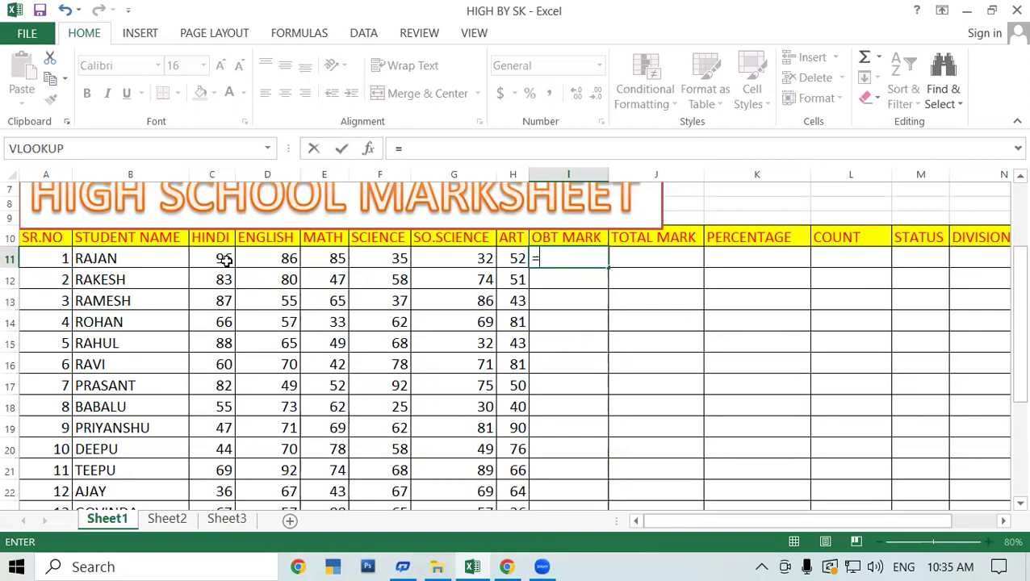
left_click(226, 260)
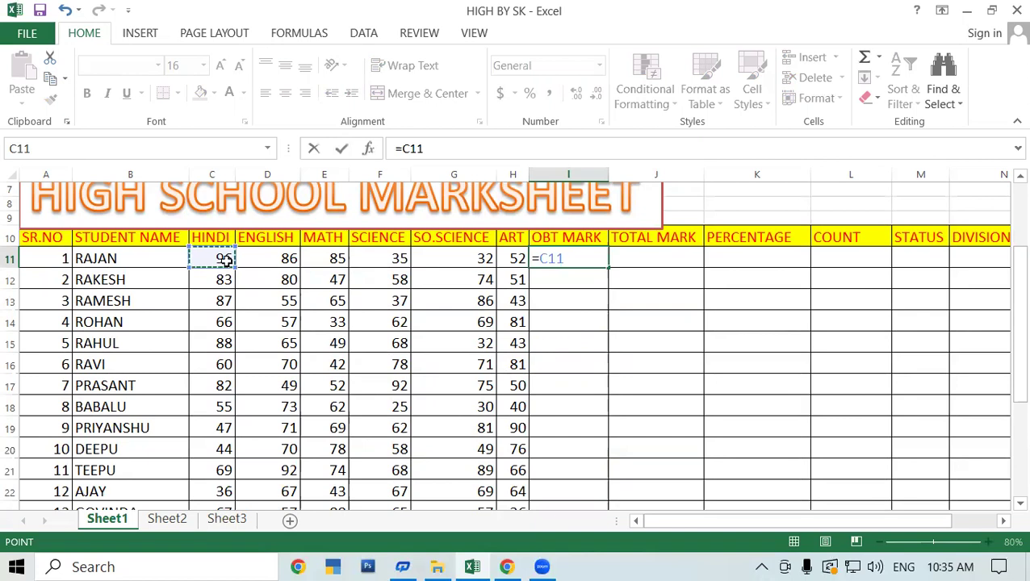
type("+")
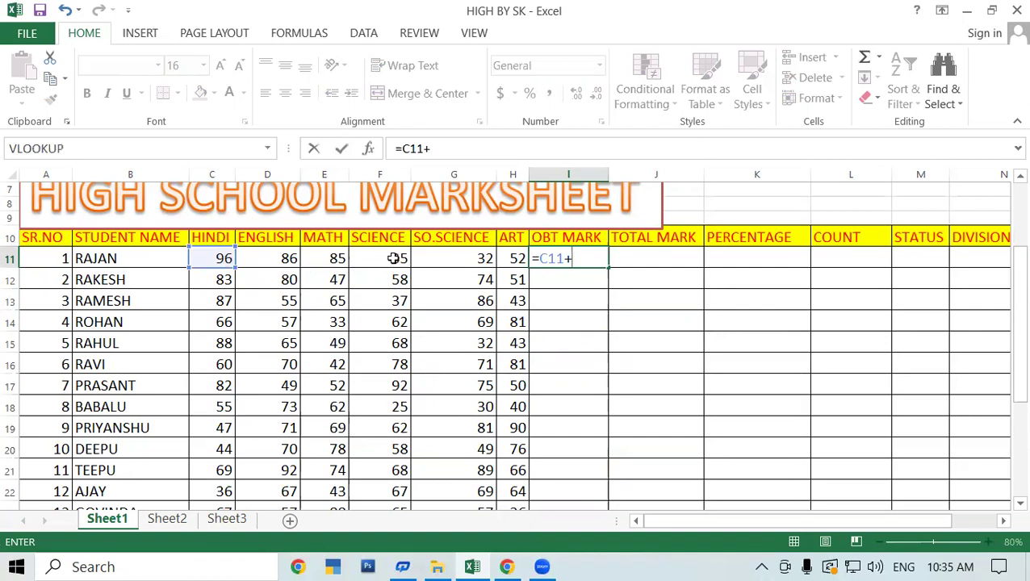
left_click(393, 258)
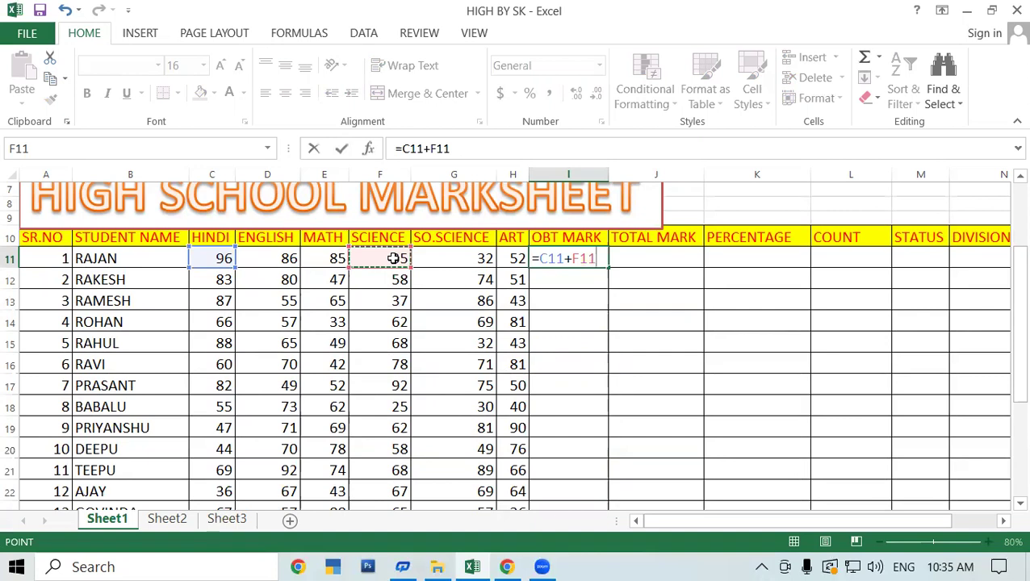
type("+")
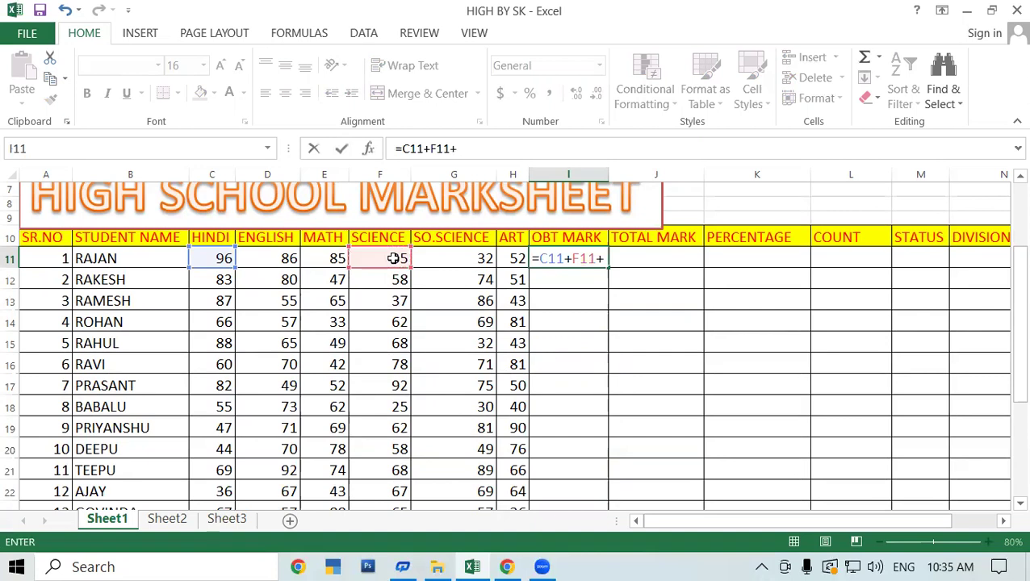
left_click(516, 259)
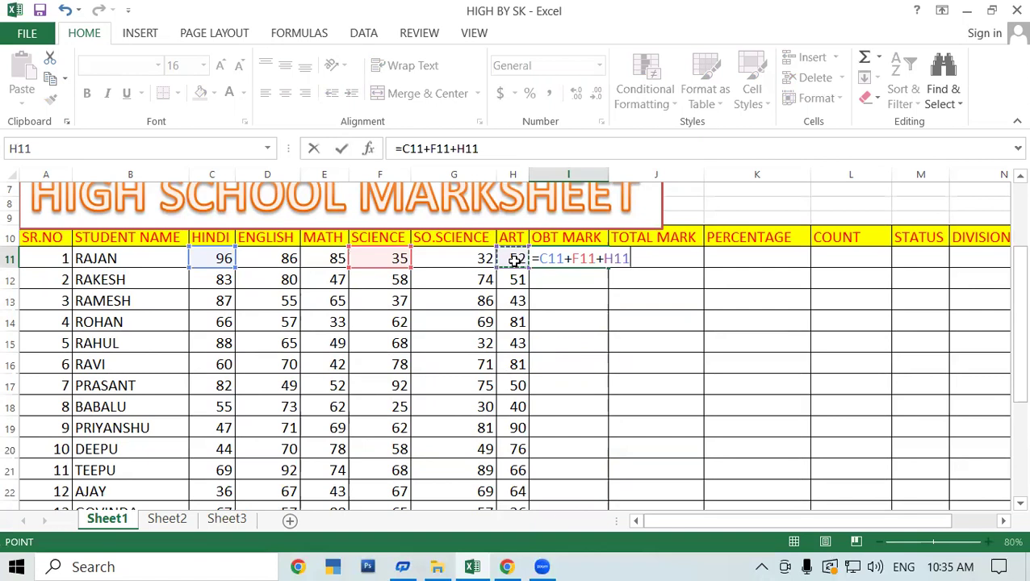
Commit =C11+F11+H11 in I11 so it shows 183, then reselect I11.
key("Return")
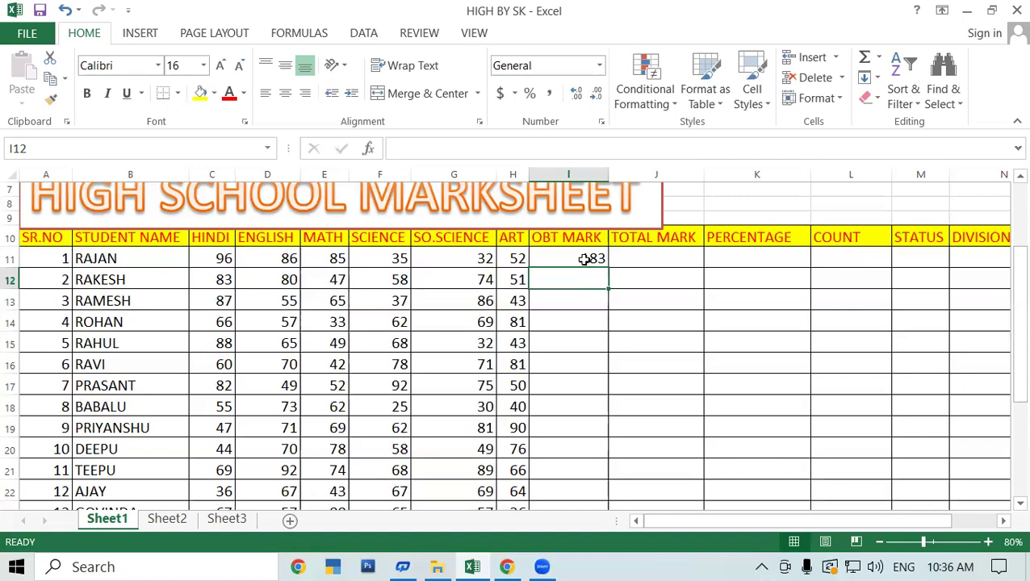
left_click(584, 259)
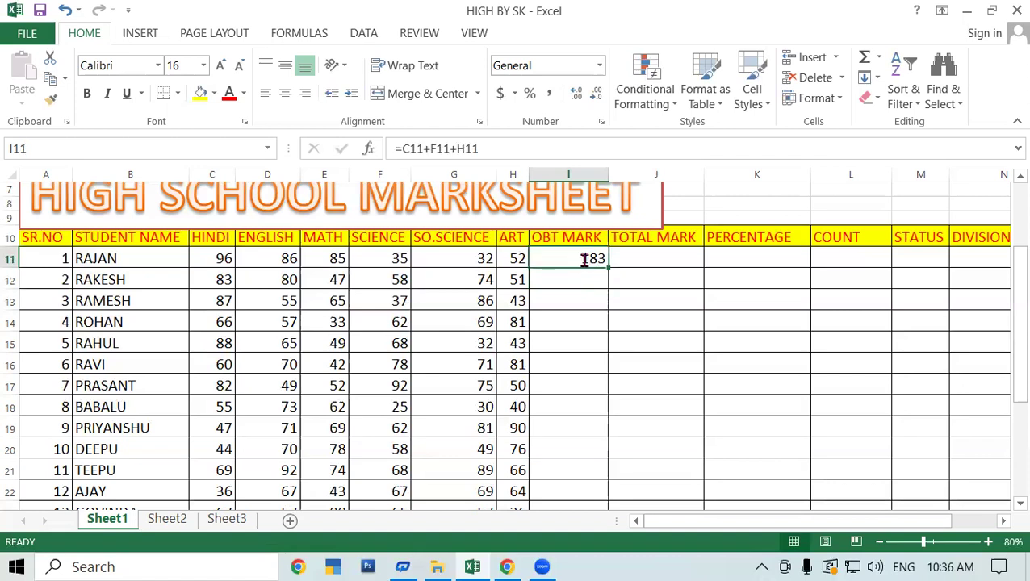
Replace I11 with =SUM(C11,E11,G11) for HINDI, MATH and SO.SCIENCE, showing 213.
type("=su")
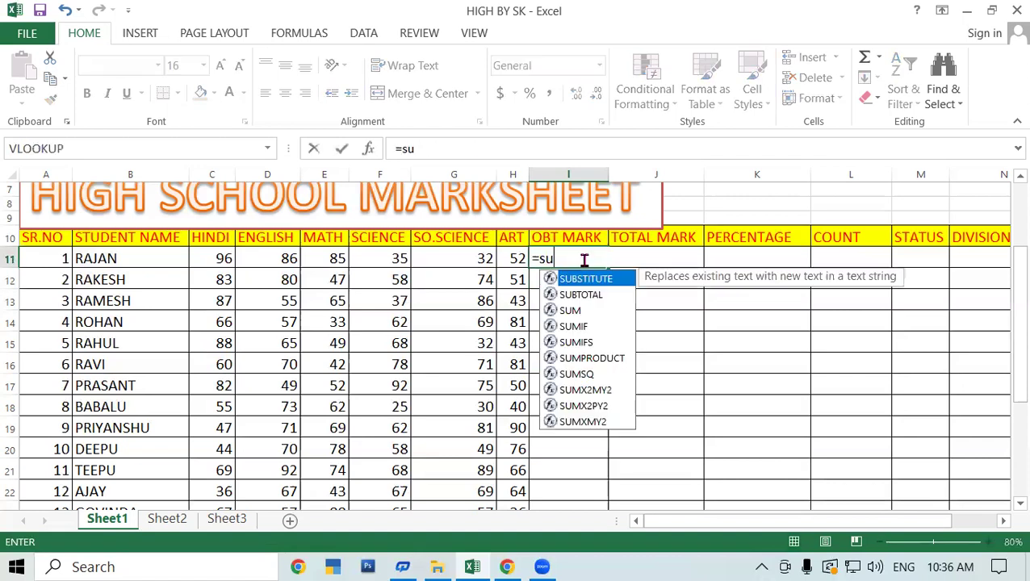
type("m(")
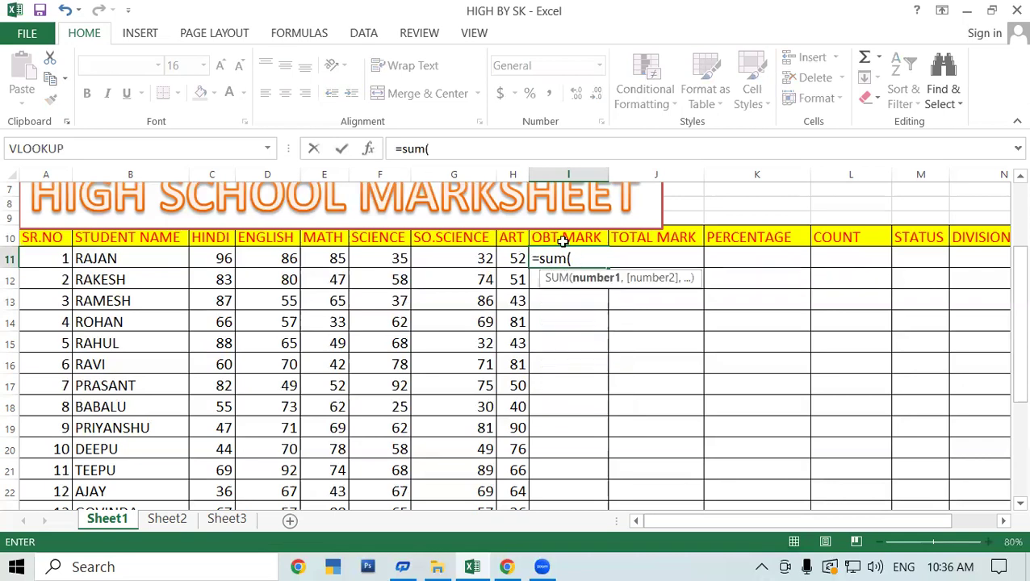
left_click(210, 256)
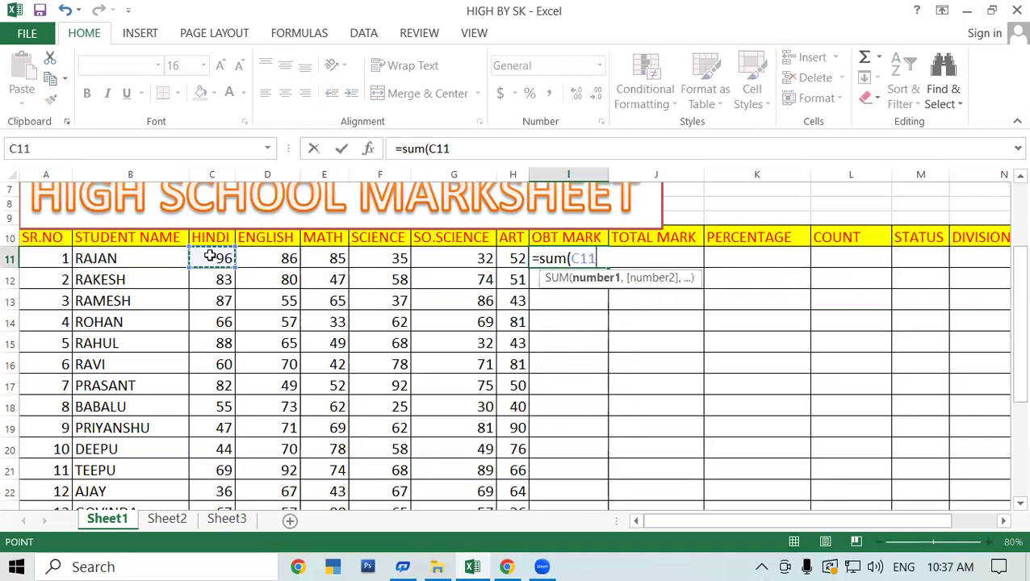
type(",,")
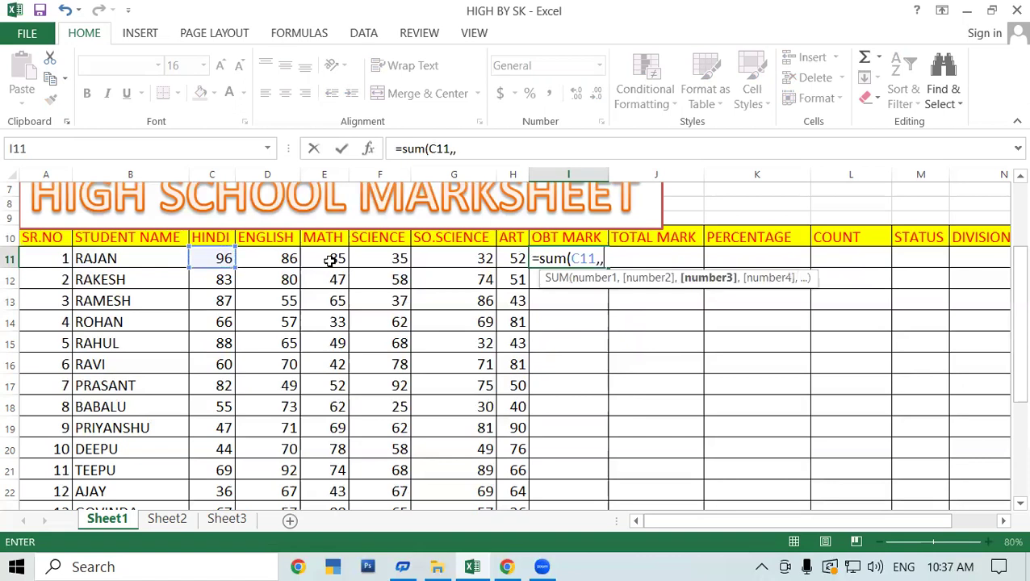
key("BackSpace")
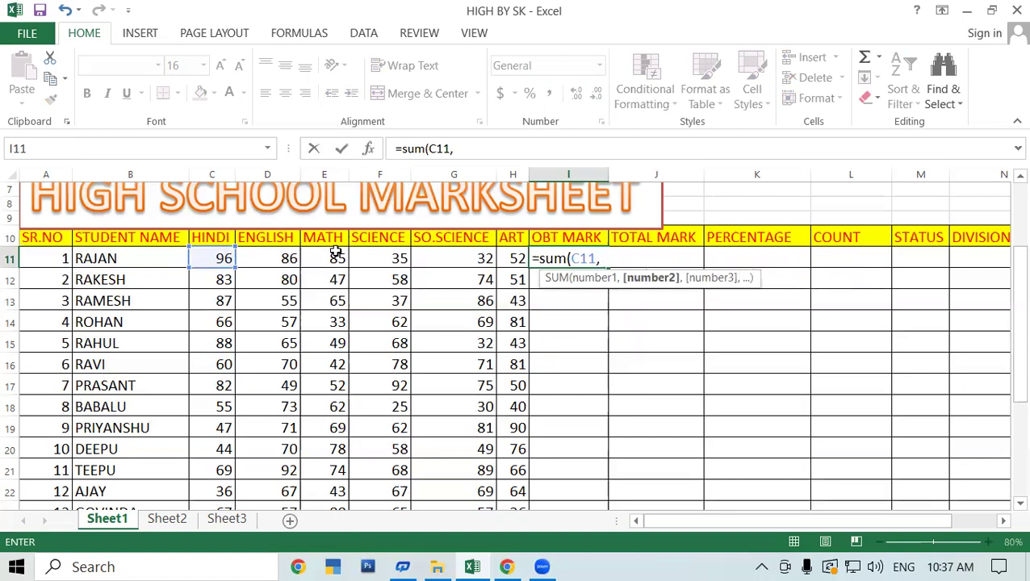
left_click(336, 255)
type(",")
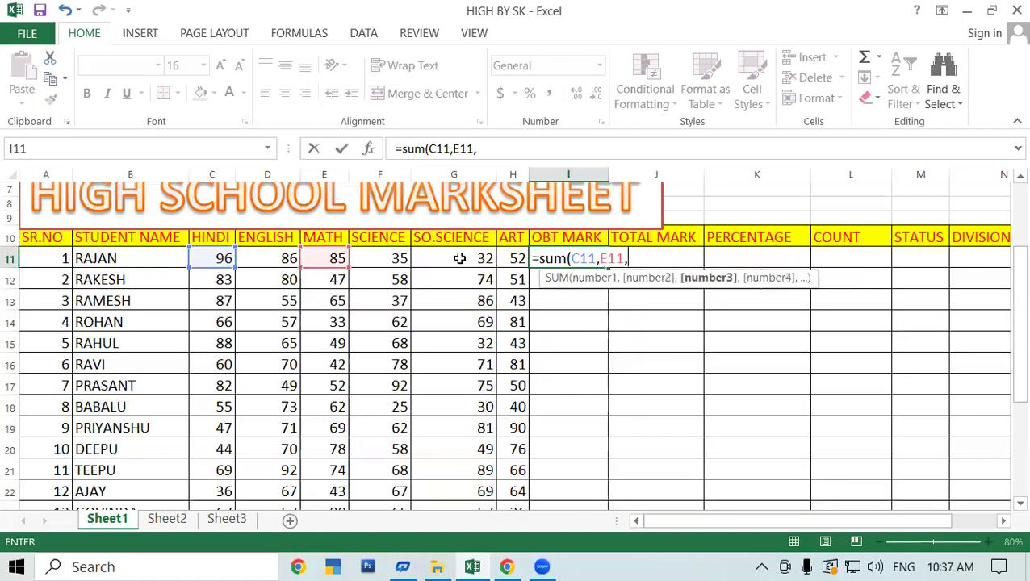
left_click(460, 258)
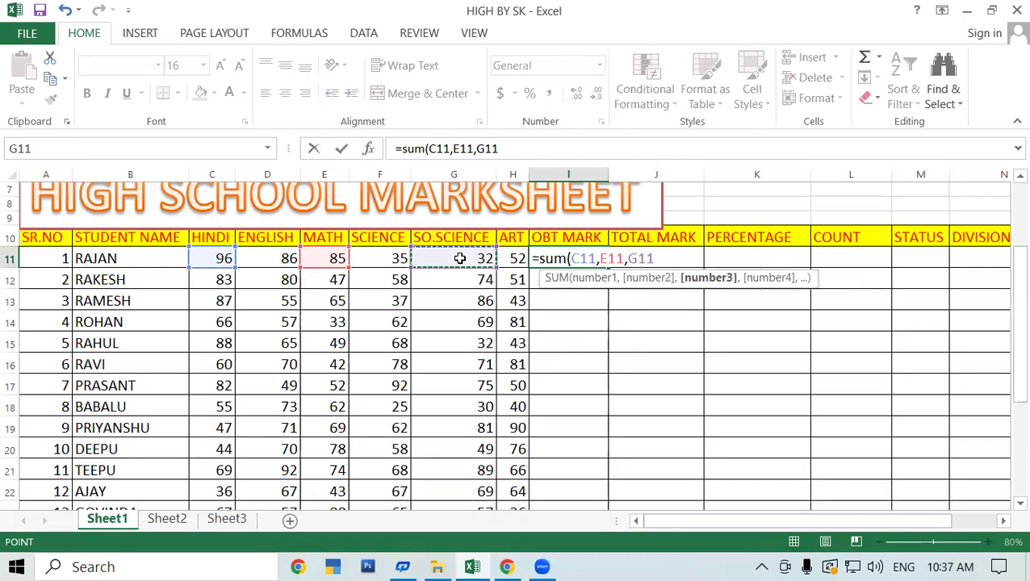
key("ctrl+Return")
key("Return")
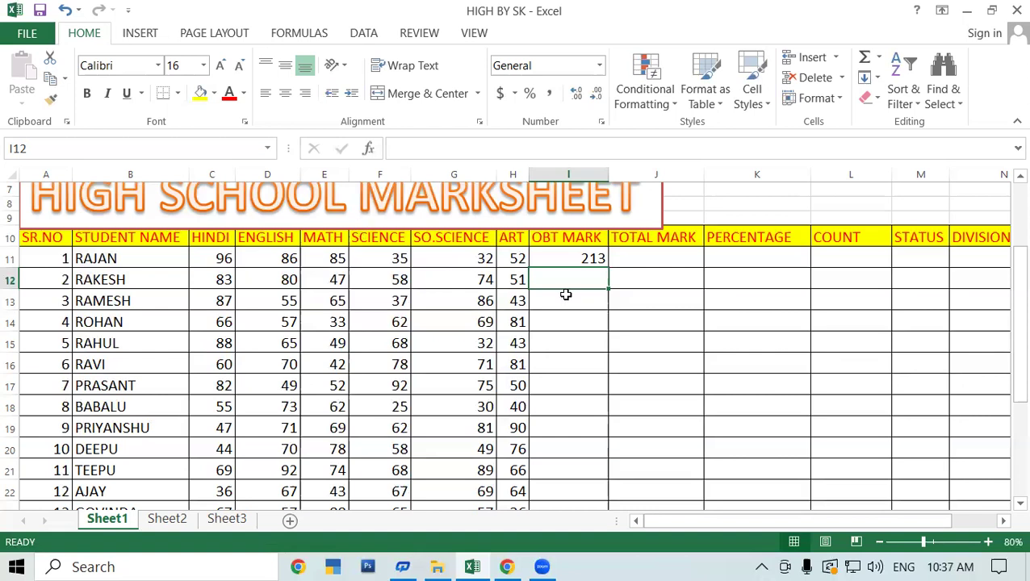
Re-enter =SUM(C11:H11) in I11 so RAJAN's total shows 386.
left_click(585, 257)
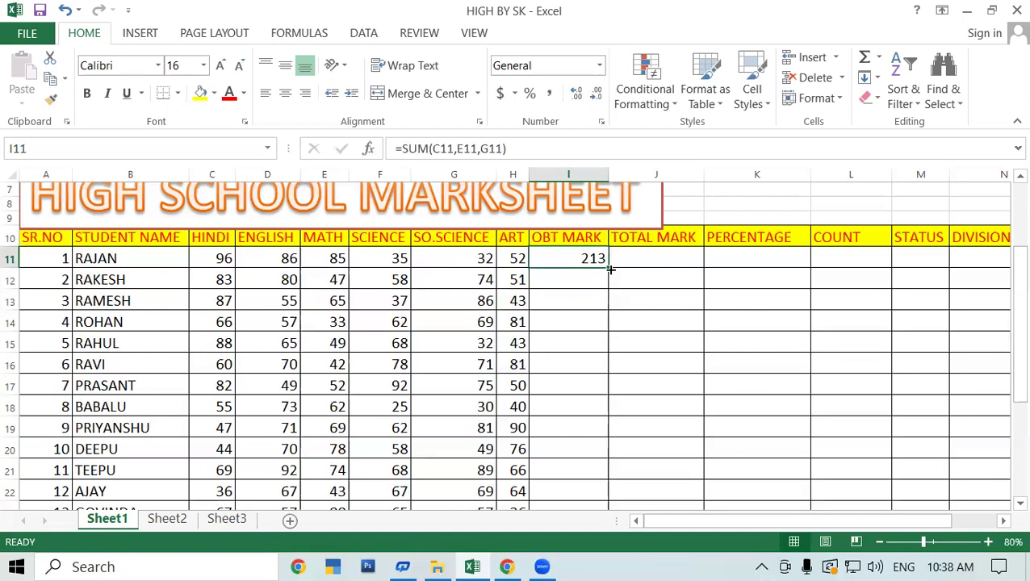
key("Delete")
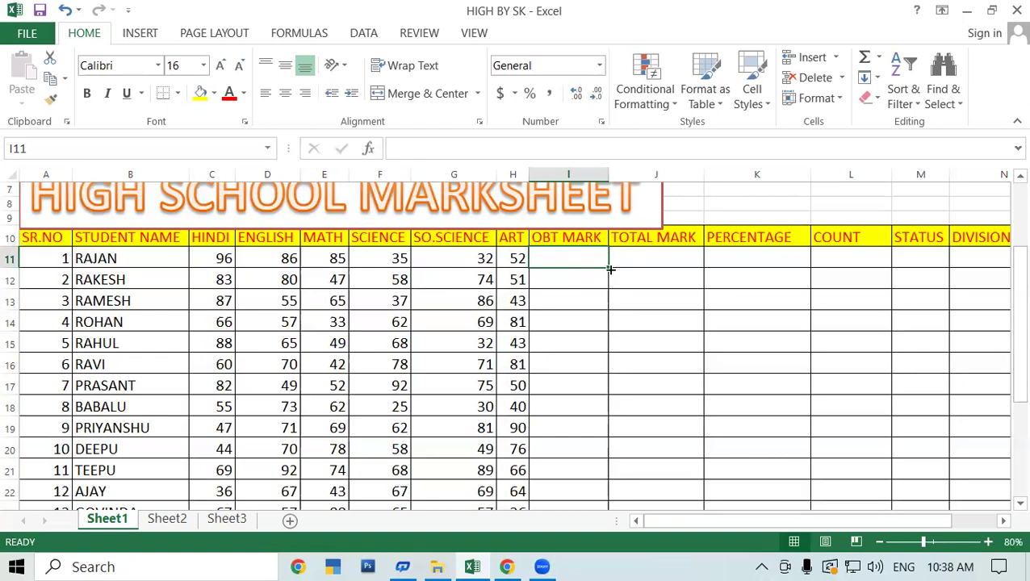
type("=")
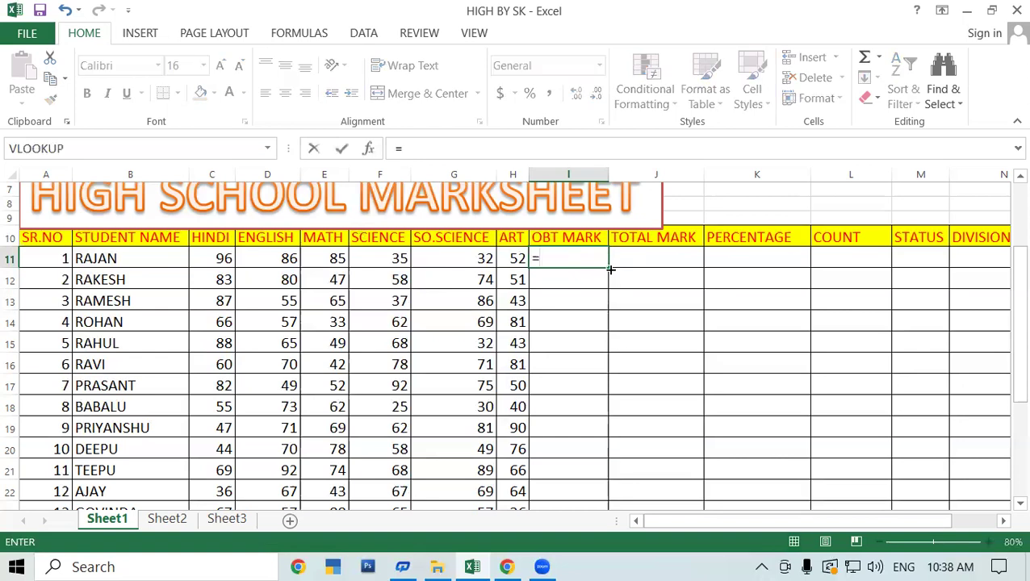
type("sum")
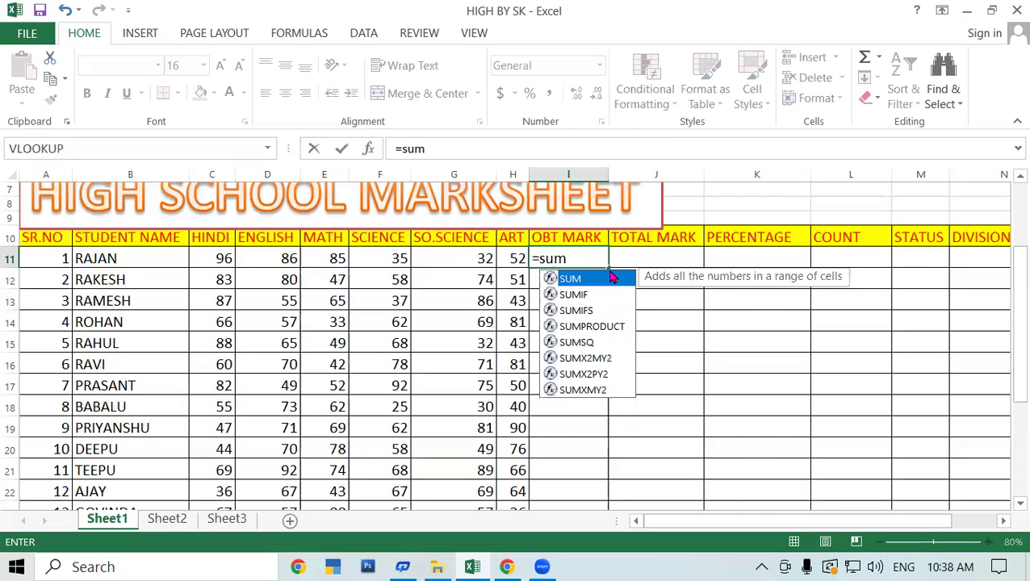
type("(")
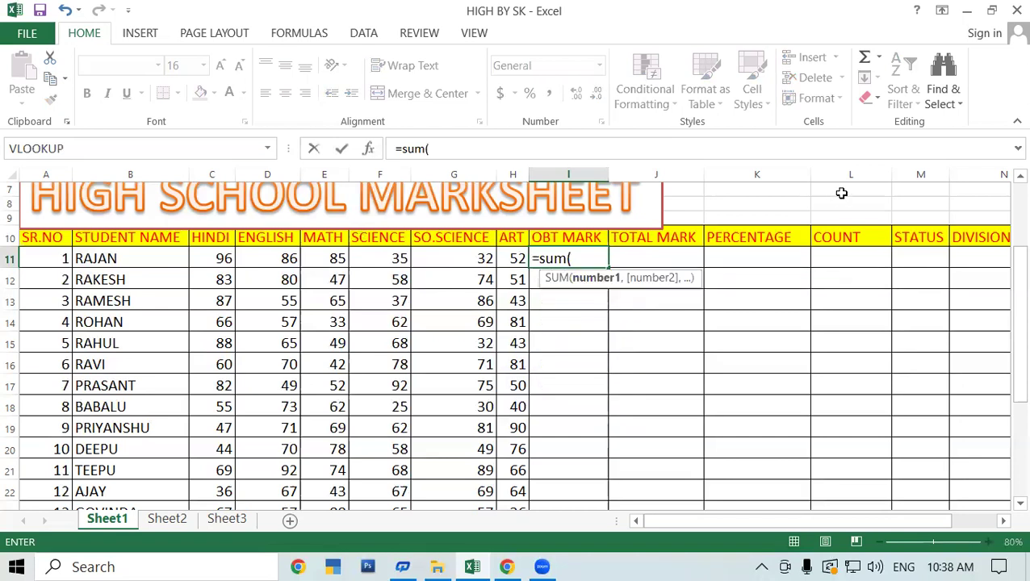
type("c11")
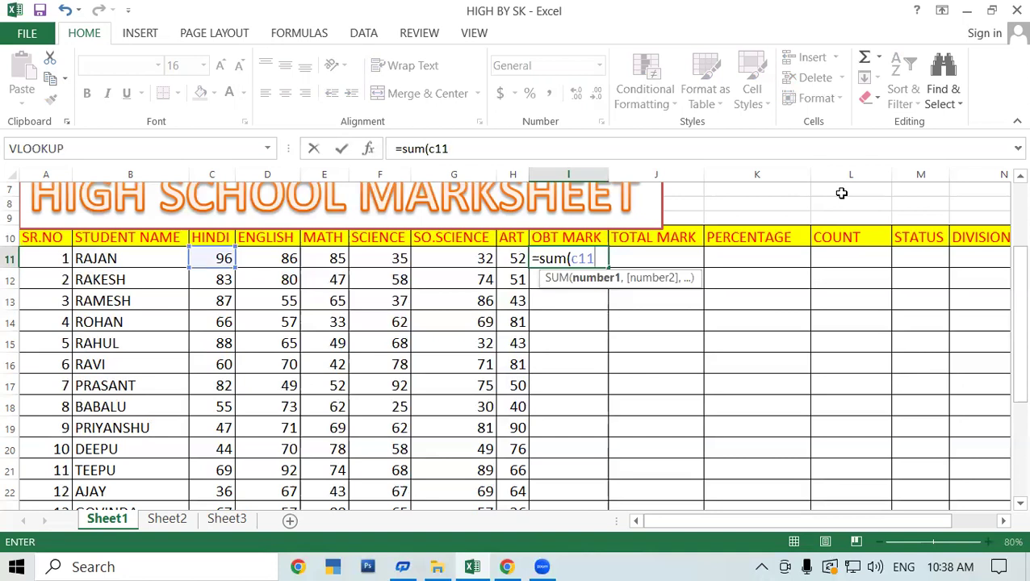
type(":h")
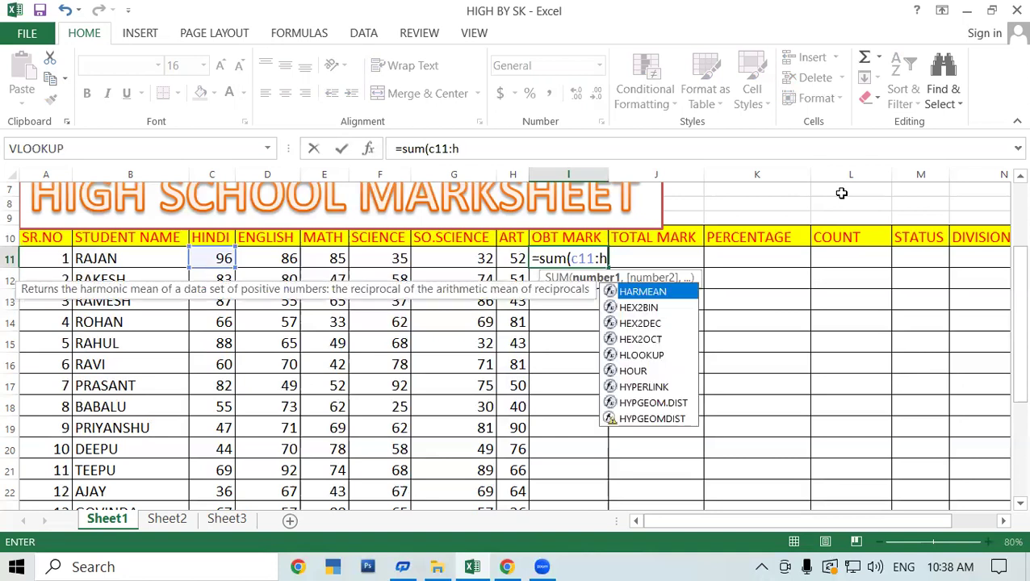
type("11")
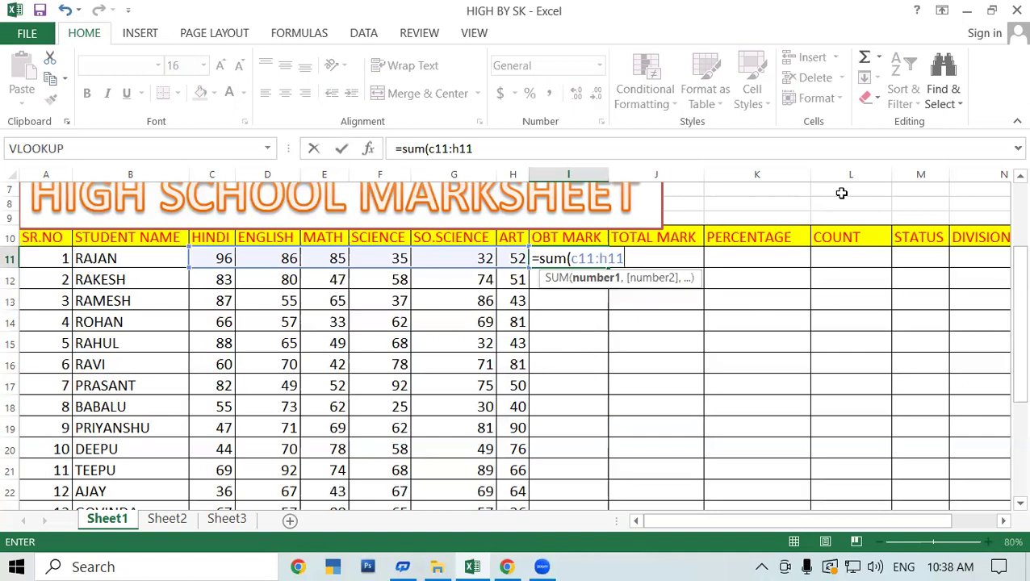
type(")")
key("Return")
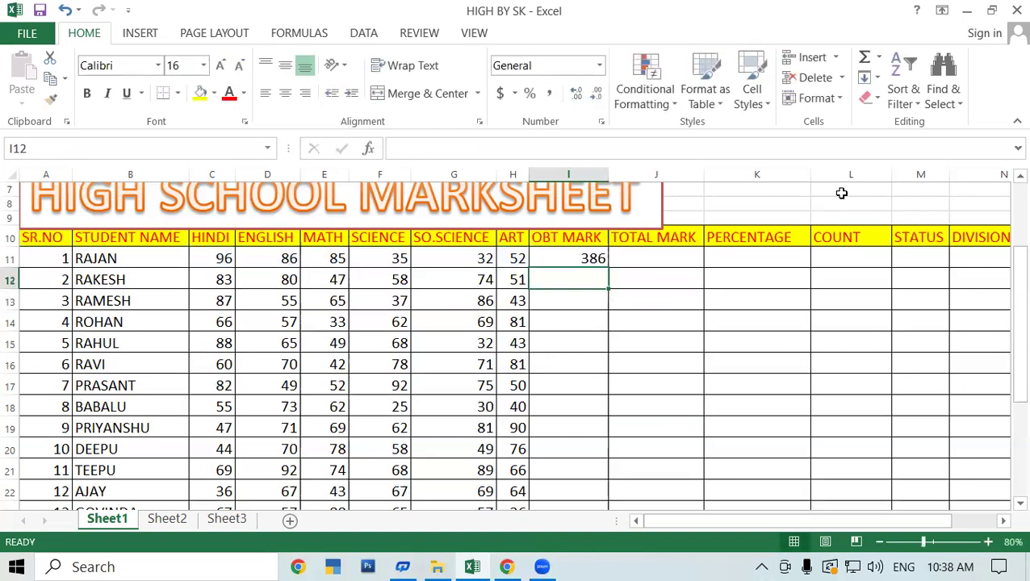
Copy the SUM formula down to I25 for all fifteen students.
left_click(596, 260)
left_click_drag(606, 266, 705, 453)
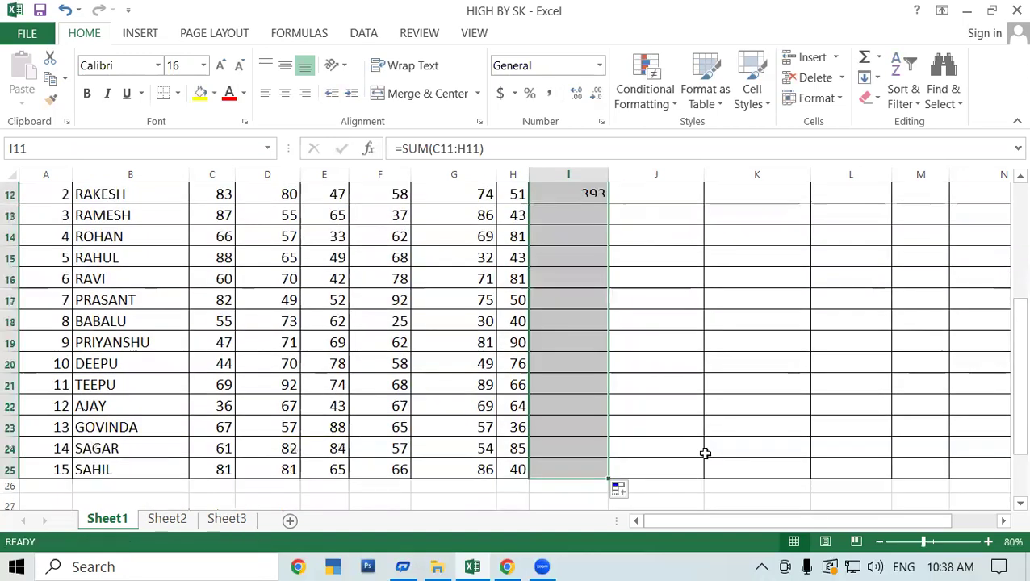
scroll(719, 452, "up", 3)
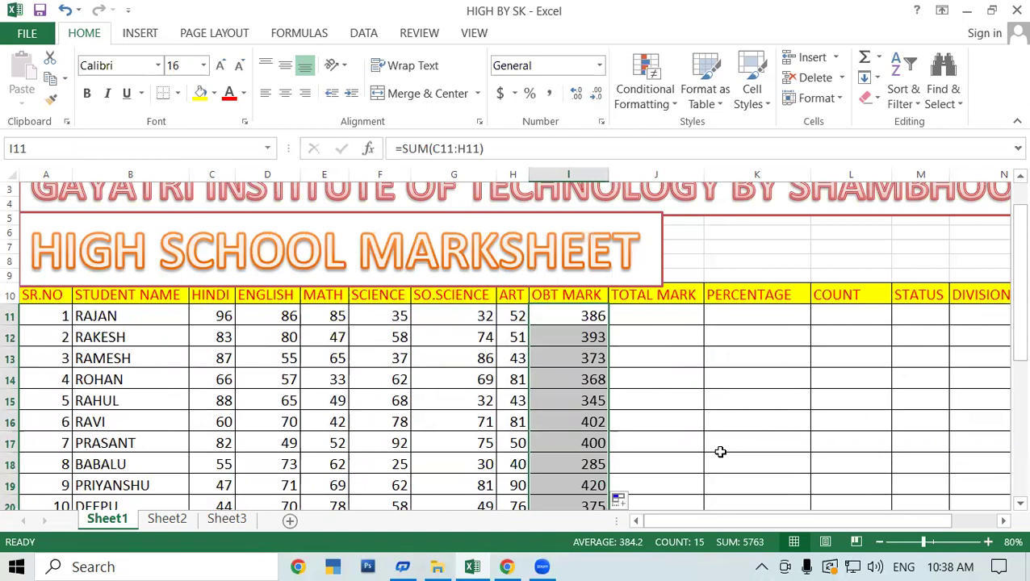
Clear the totals and redo I11 with Alt+= AutoSum, checking its C11:H11 range.
key("Delete")
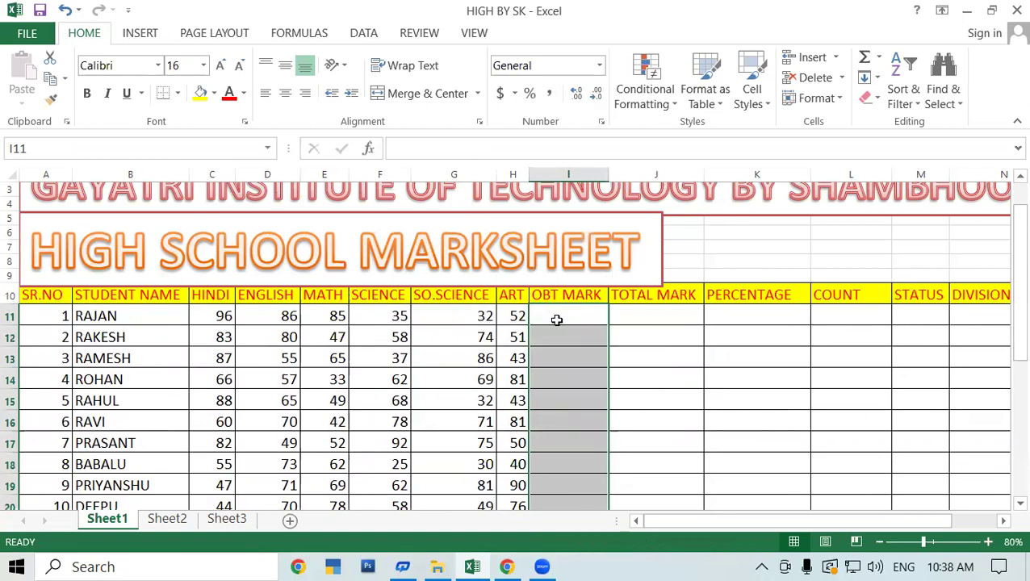
left_click(557, 320)
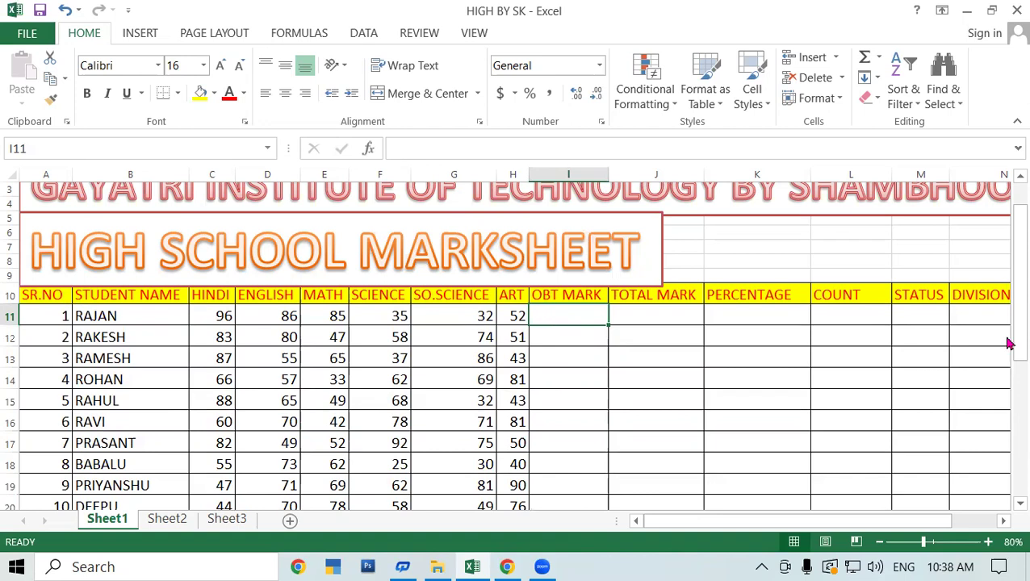
key("alt+equal")
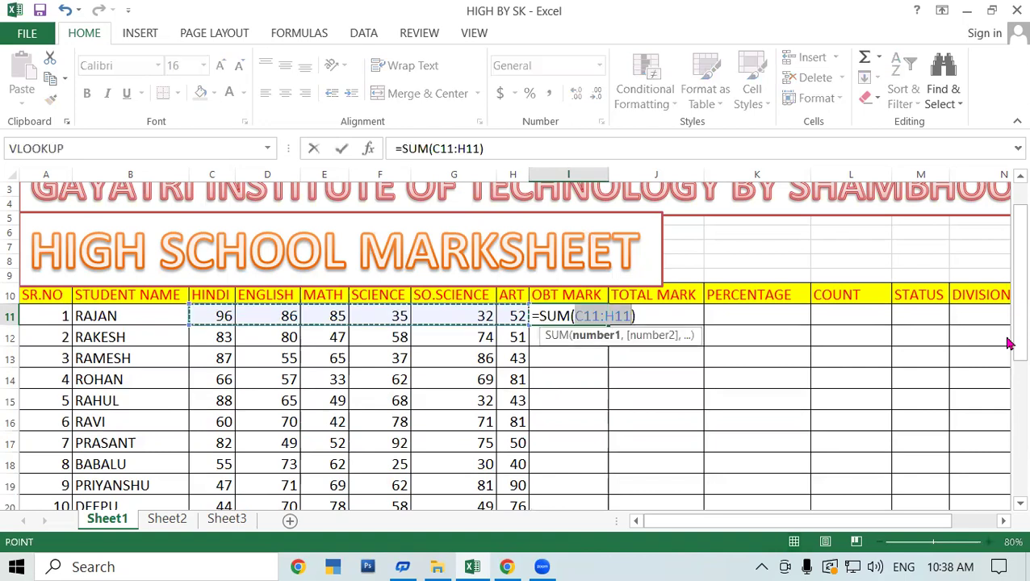
key("Return")
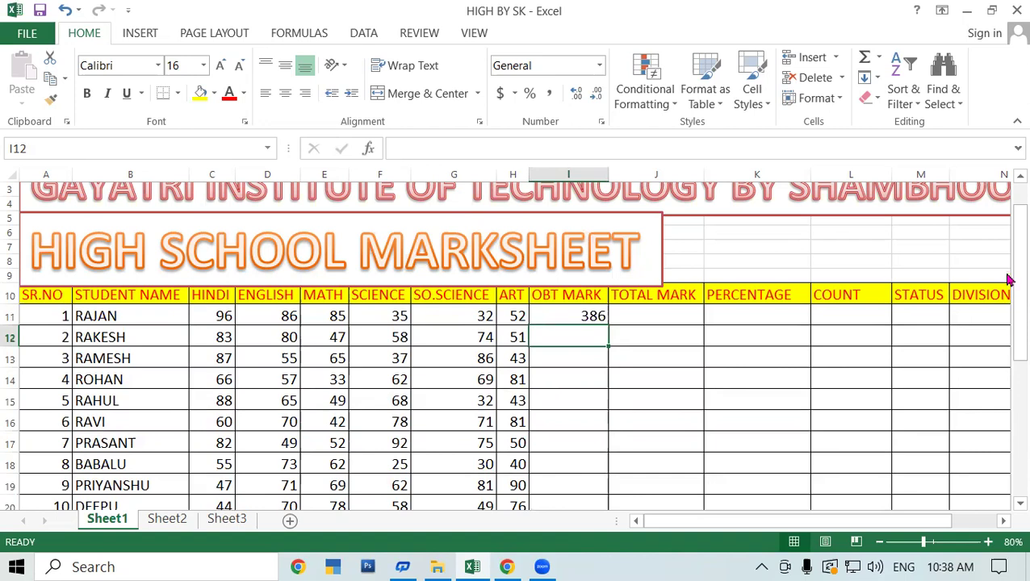
left_click(566, 312)
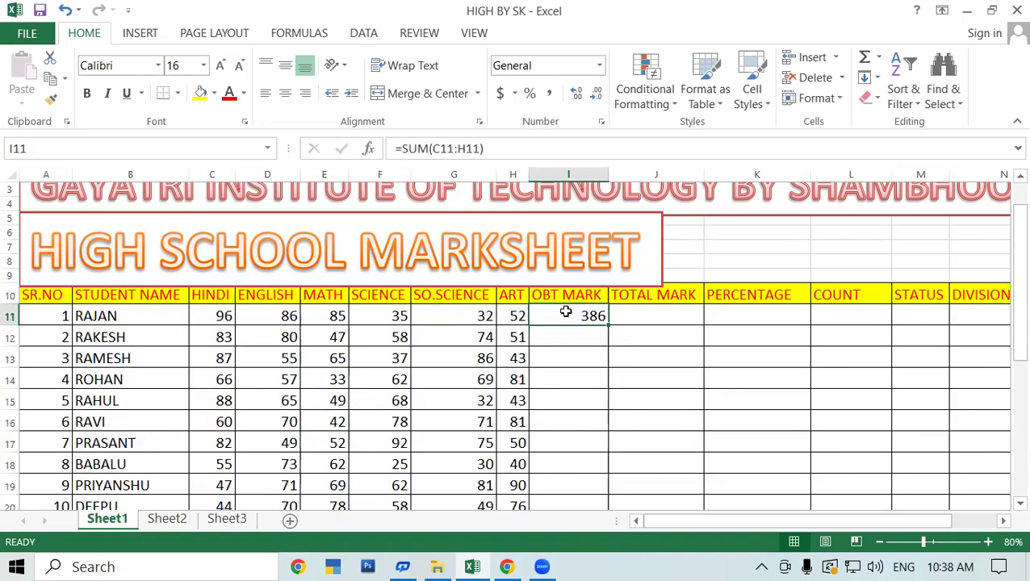
double_click(567, 314)
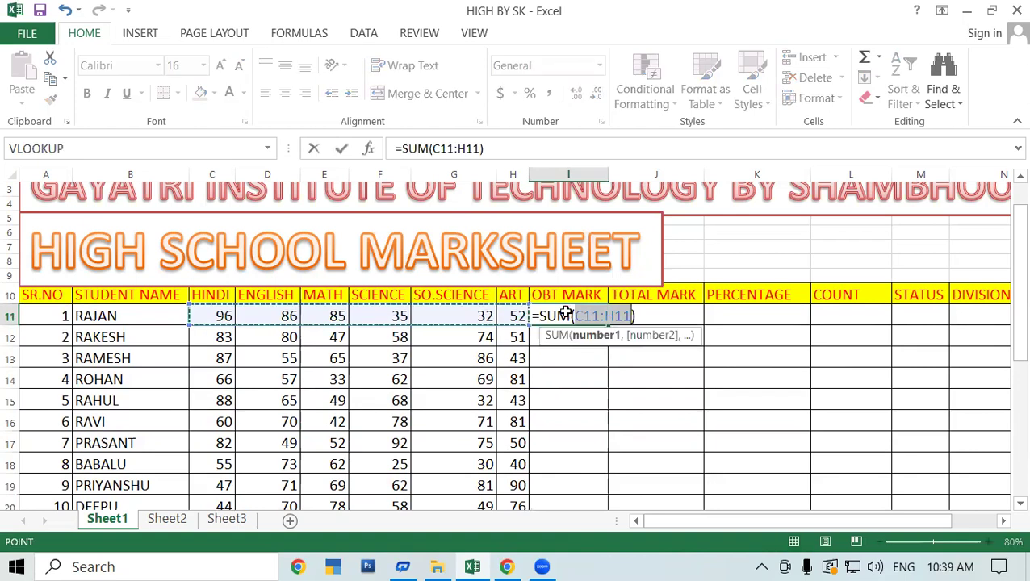
key("Return")
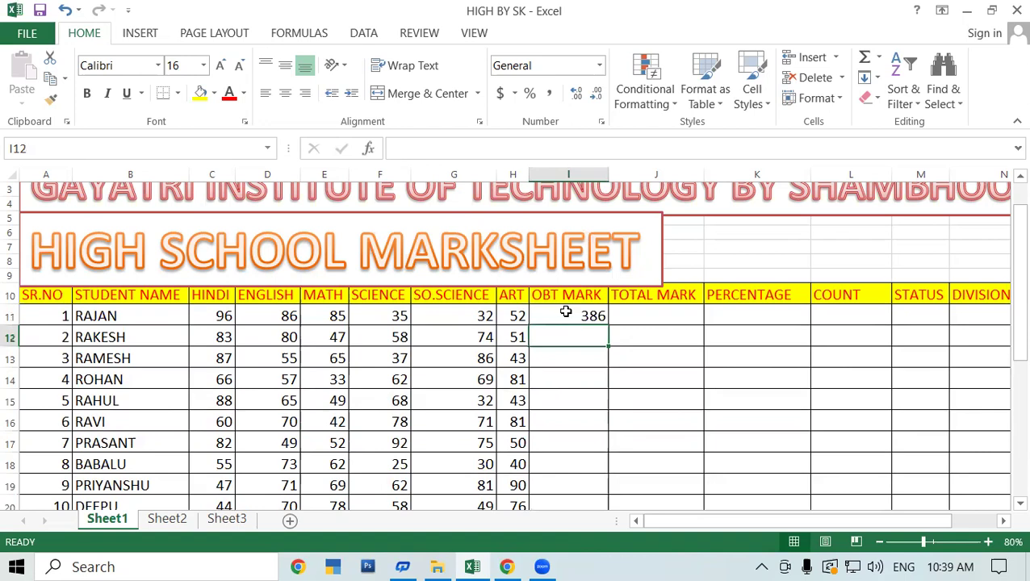
Fill the AutoSum formula down the OBT MARK column to row 25.
left_click(592, 316)
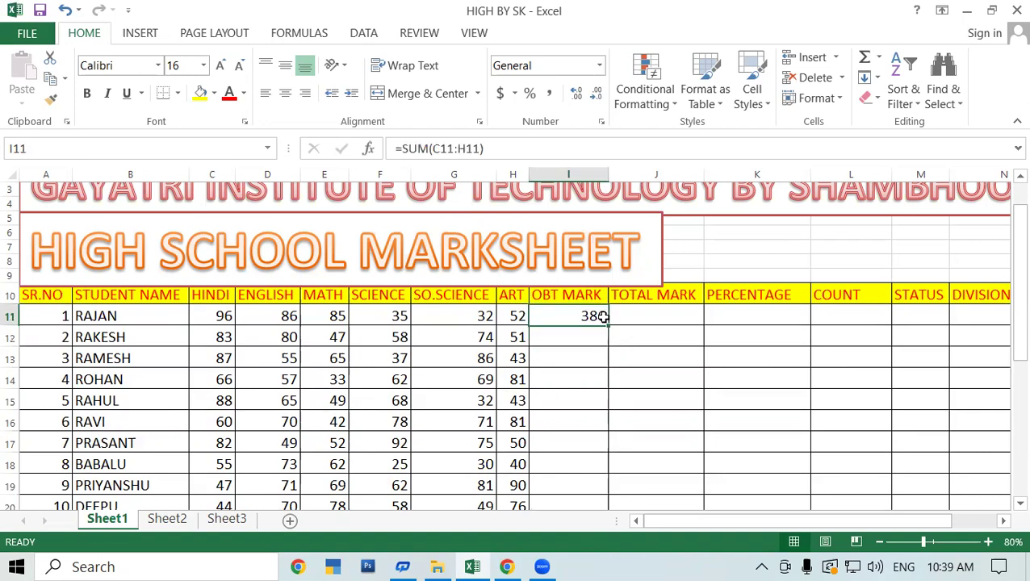
left_click_drag(611, 325, 642, 480)
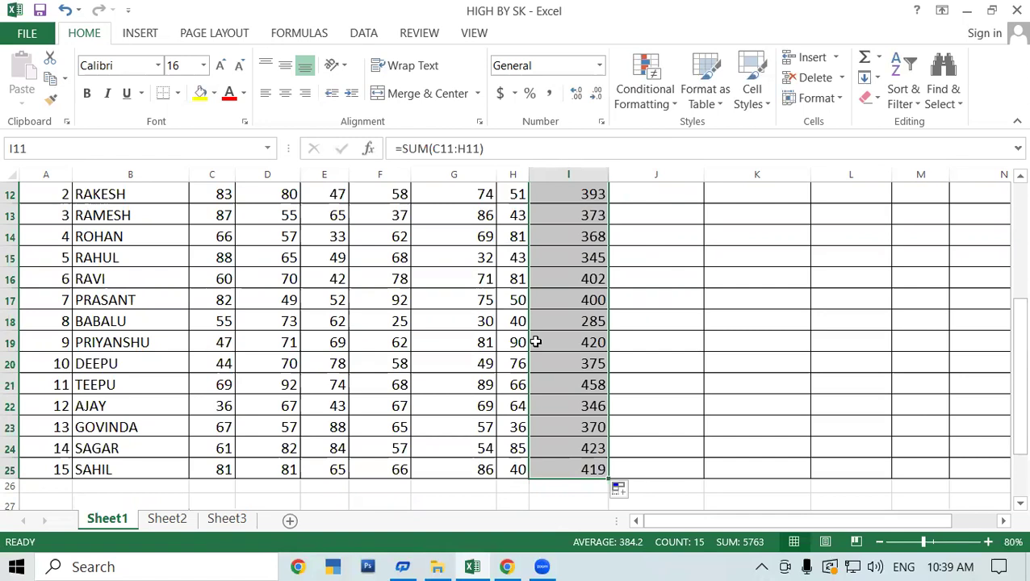
scroll(552, 322, "up", 2)
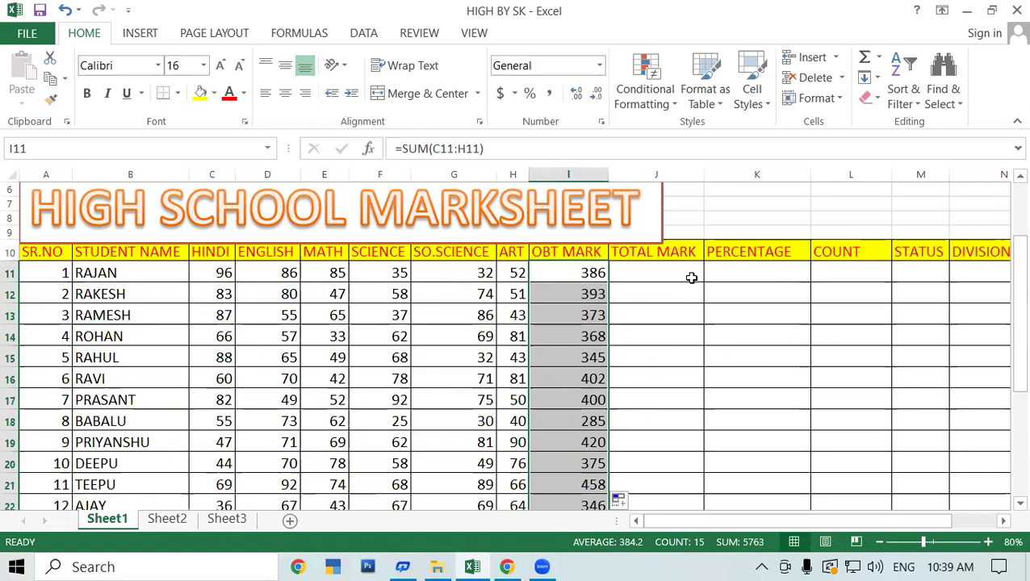
Clear the totals and use the AutoSum button to sum C11:H11 in I11, showing 386.
key("Delete")
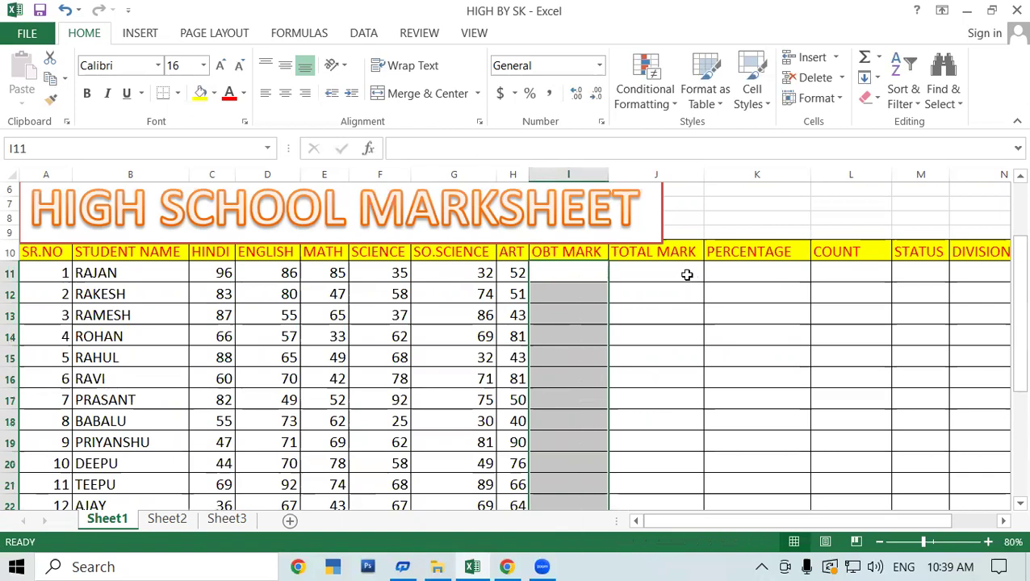
left_click(569, 272)
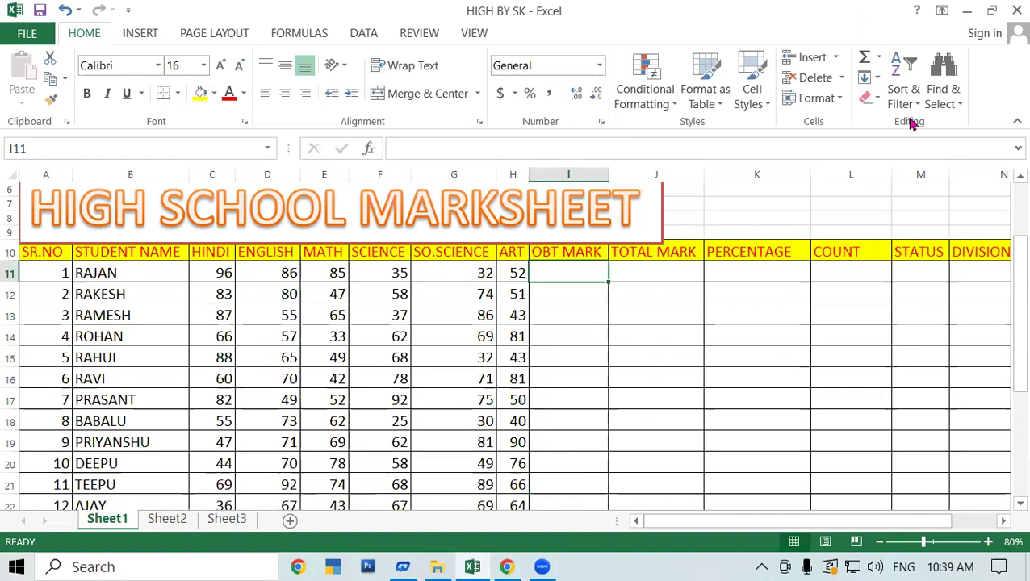
left_click(866, 61)
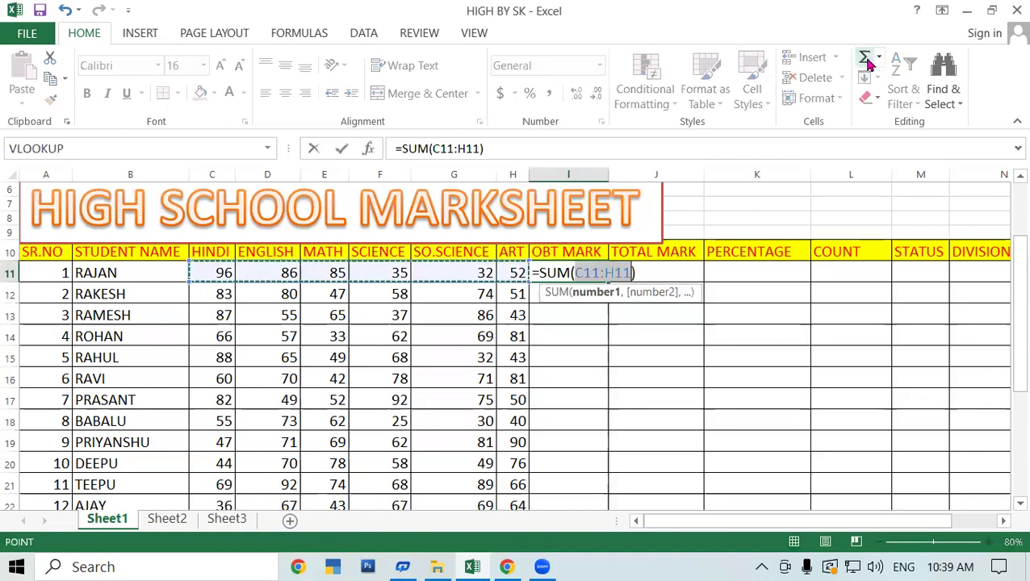
key("Return")
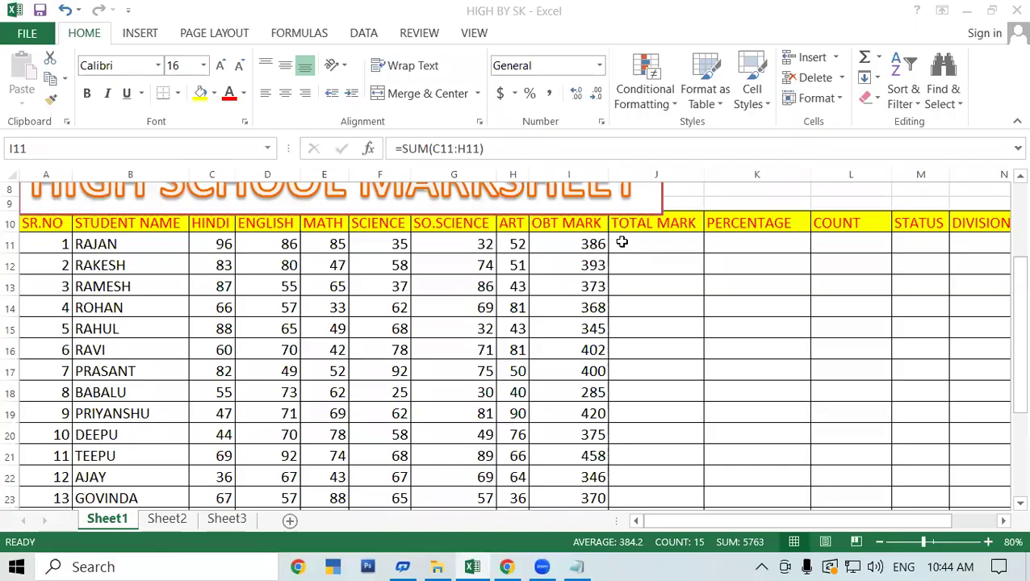
Select J11, the first TOTAL MARK cell.
left_click(637, 243)
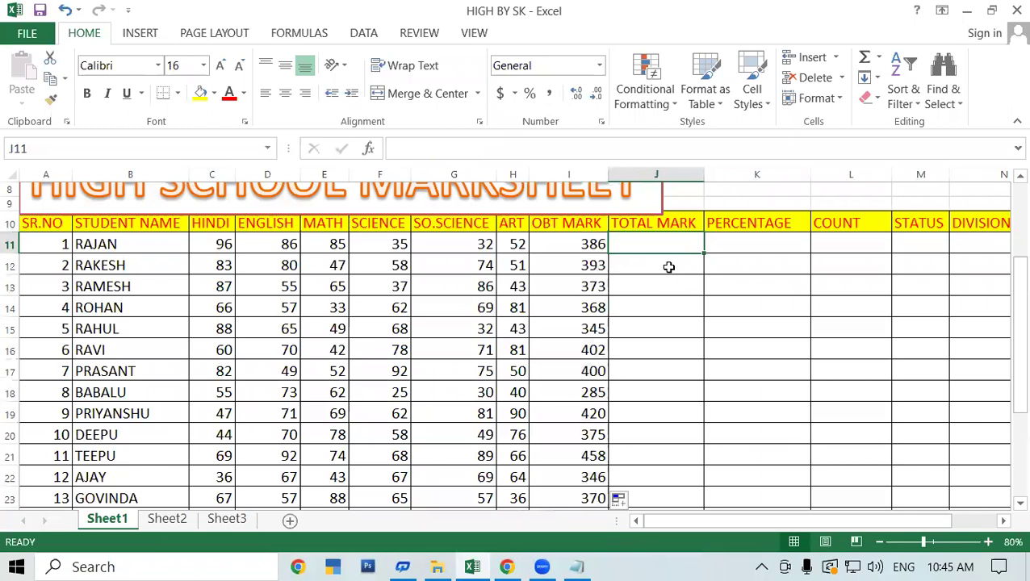
Enter 600 in J11 and fill it down the TOTAL MARK column to J25.
type("600")
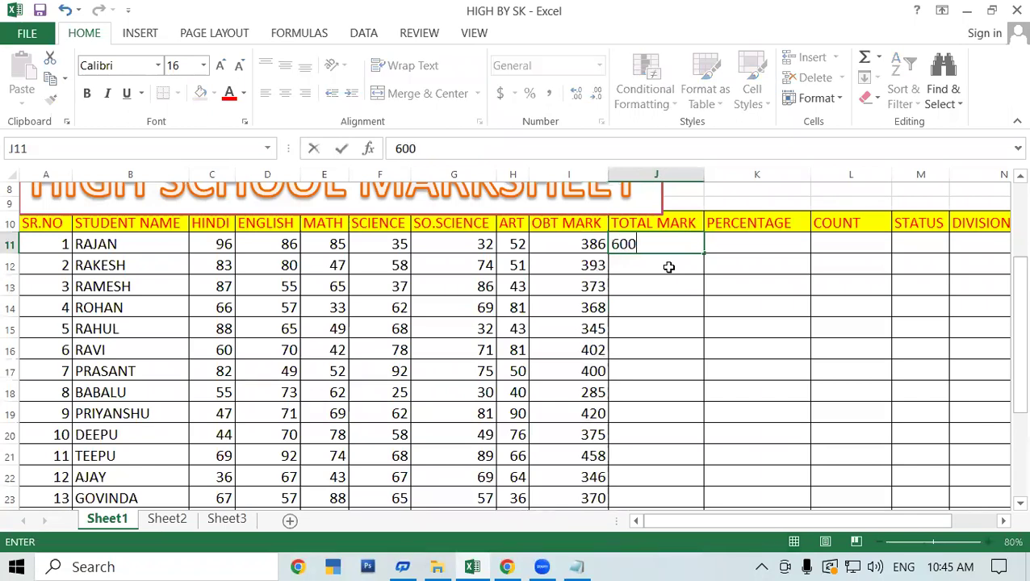
key("Return")
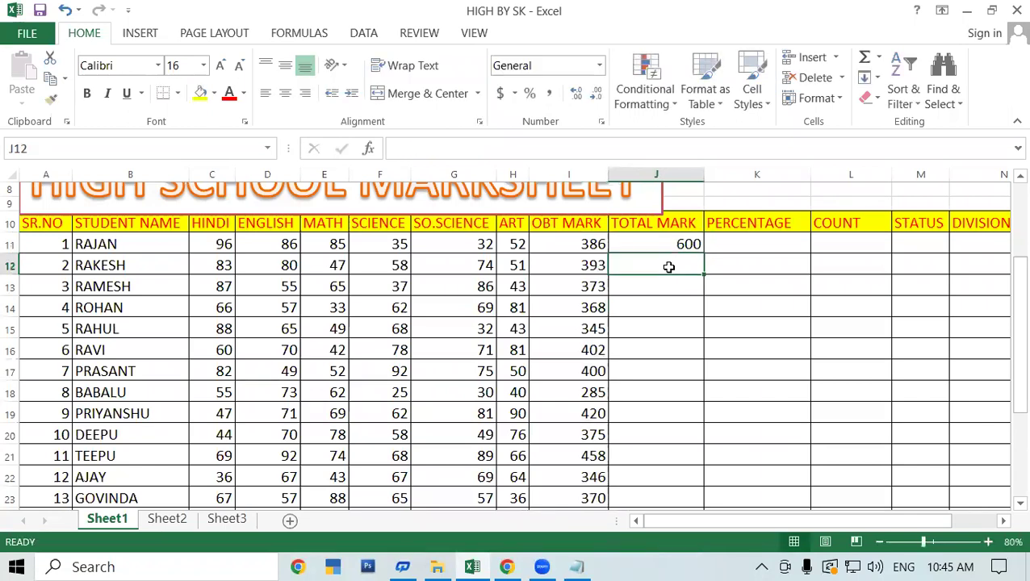
left_click(678, 246)
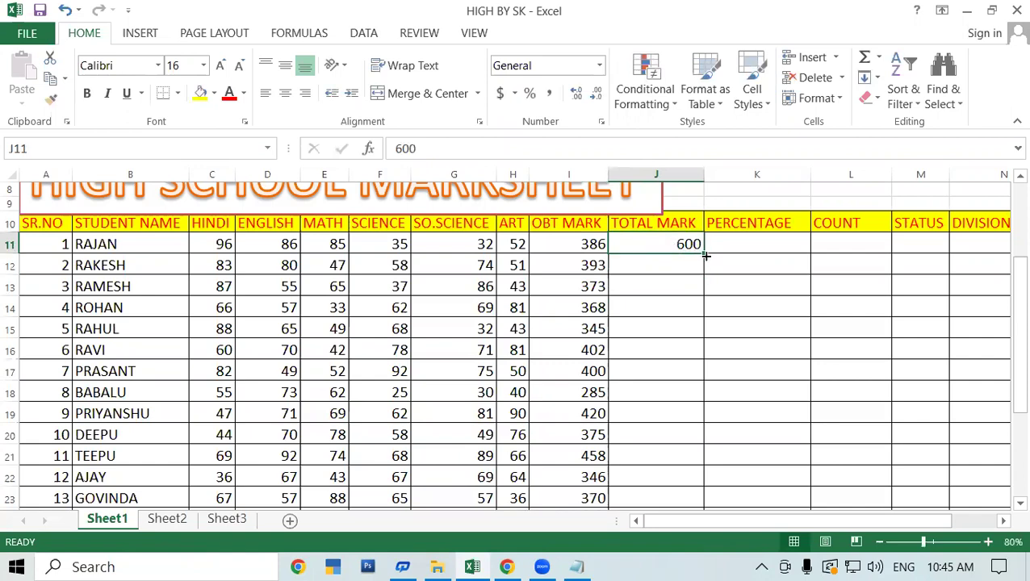
mouse_move(703, 253)
left_mouse_down()
mouse_move(714, 404)
mouse_move(746, 469)
left_mouse_up()
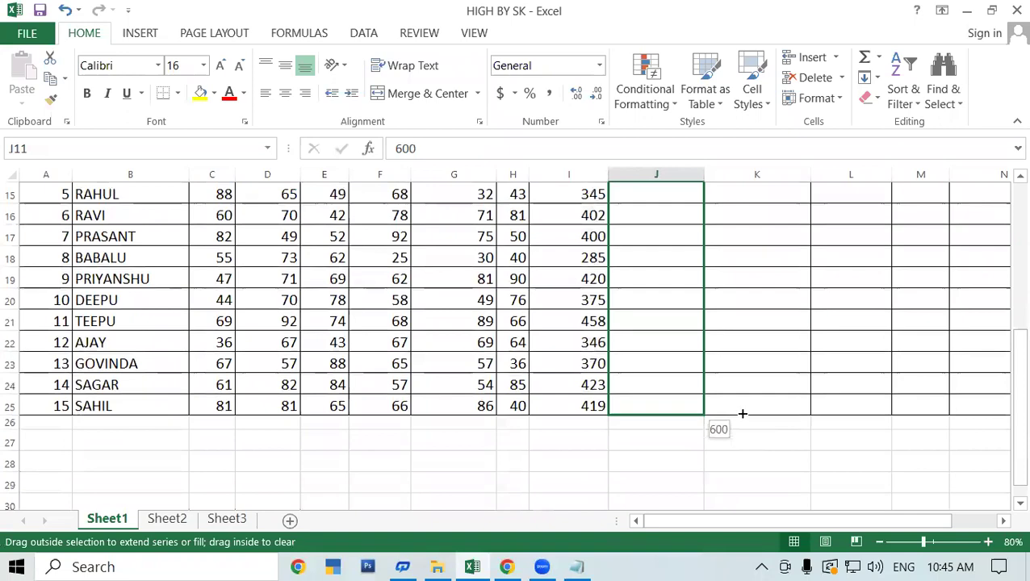
left_click_drag(745, 469, 742, 414)
scroll(804, 400, "up", 3)
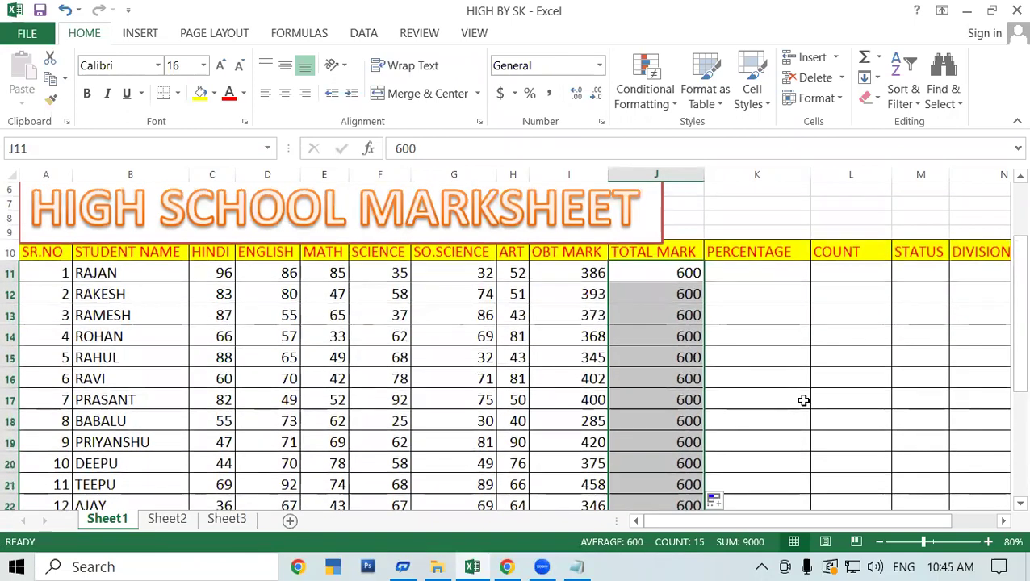
left_click(734, 273)
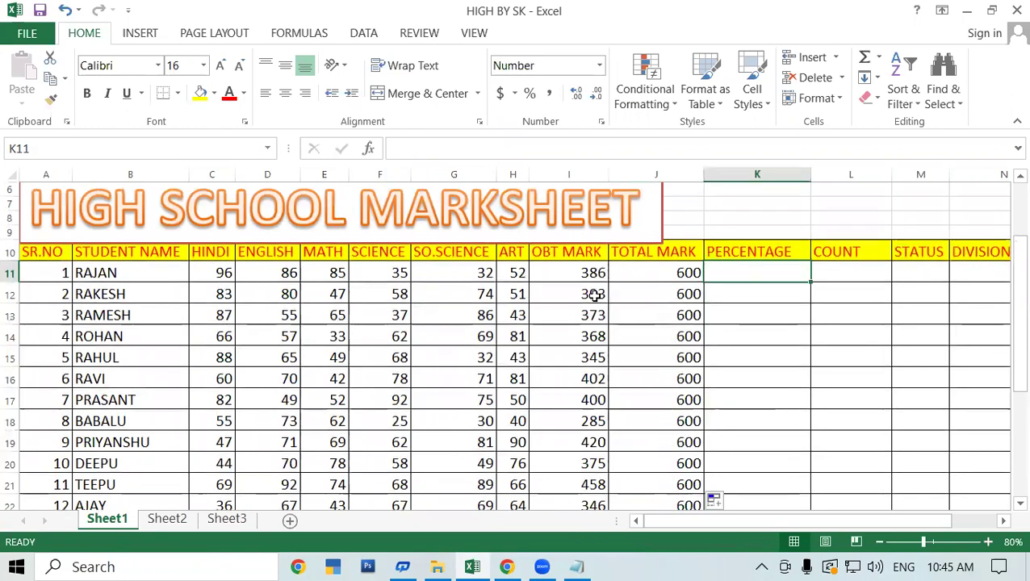
left_click(554, 270)
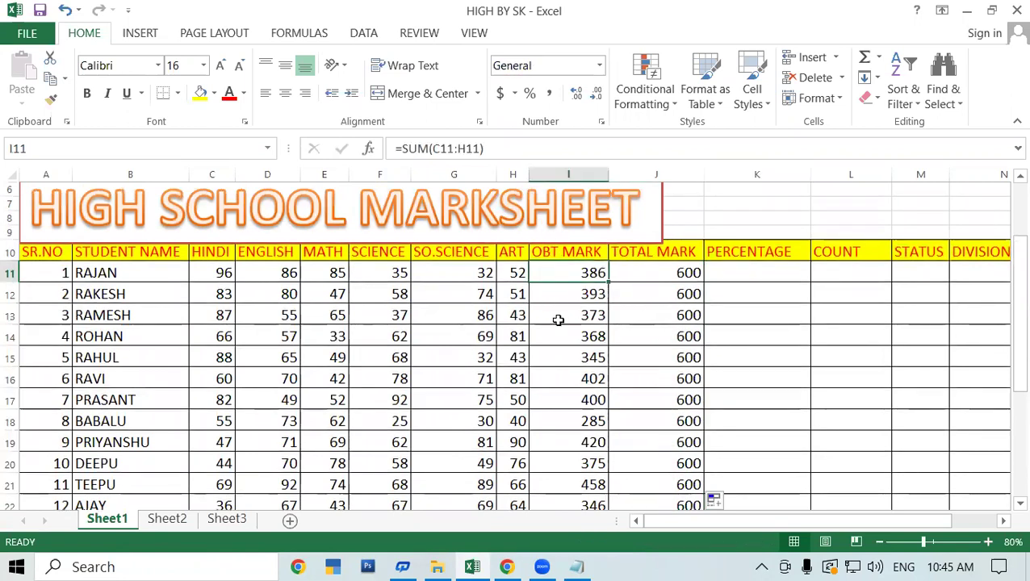
left_click(760, 252)
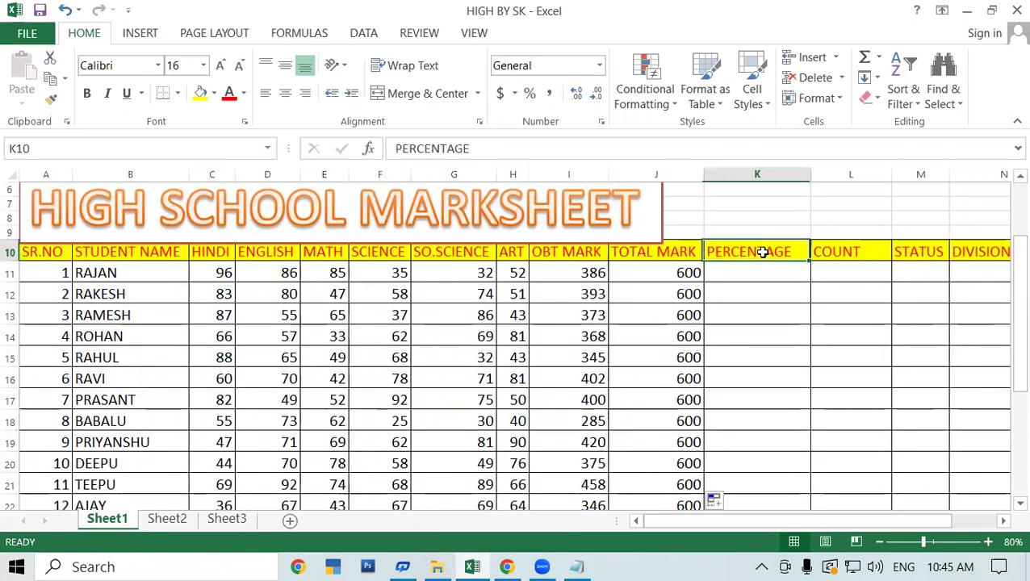
left_click(753, 274)
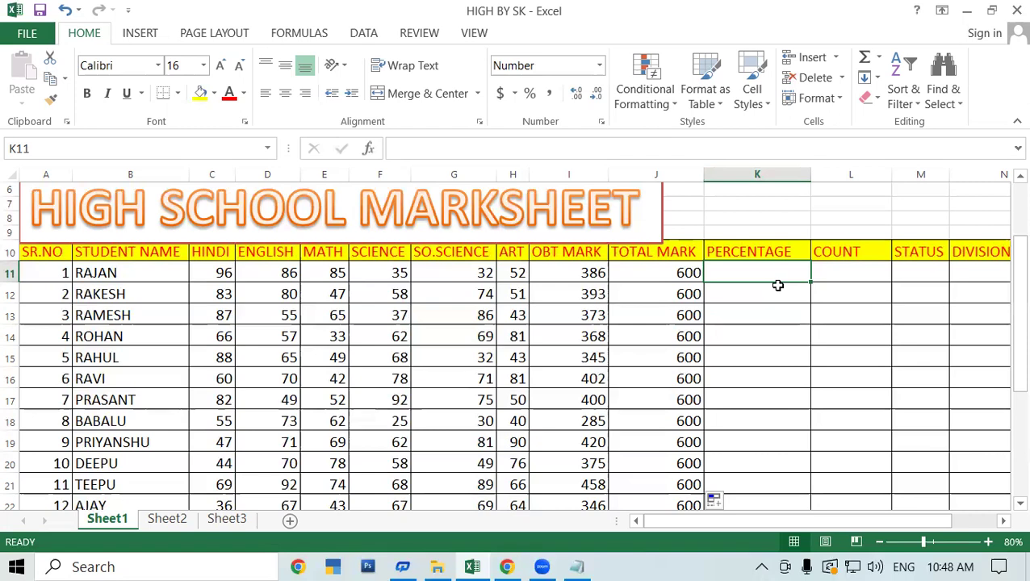
Enter =I11*100/600 in K11 and fill it down to K25.
type("=")
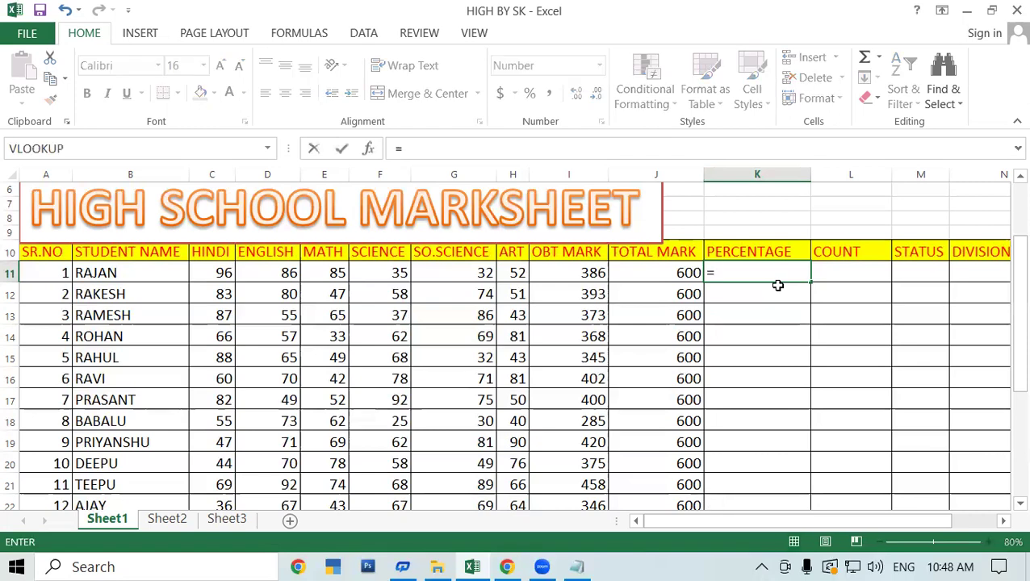
left_click(566, 273)
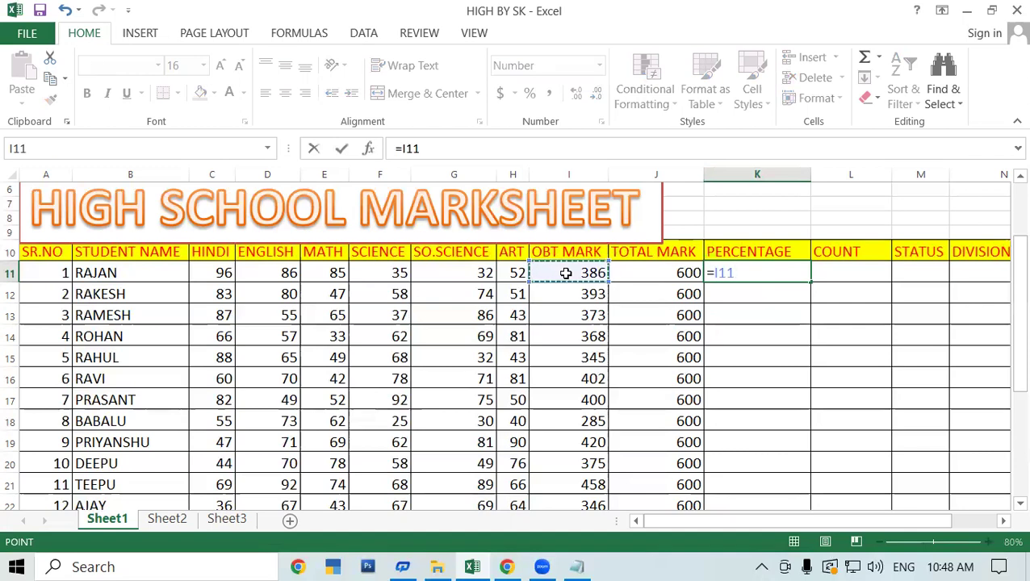
type("*")
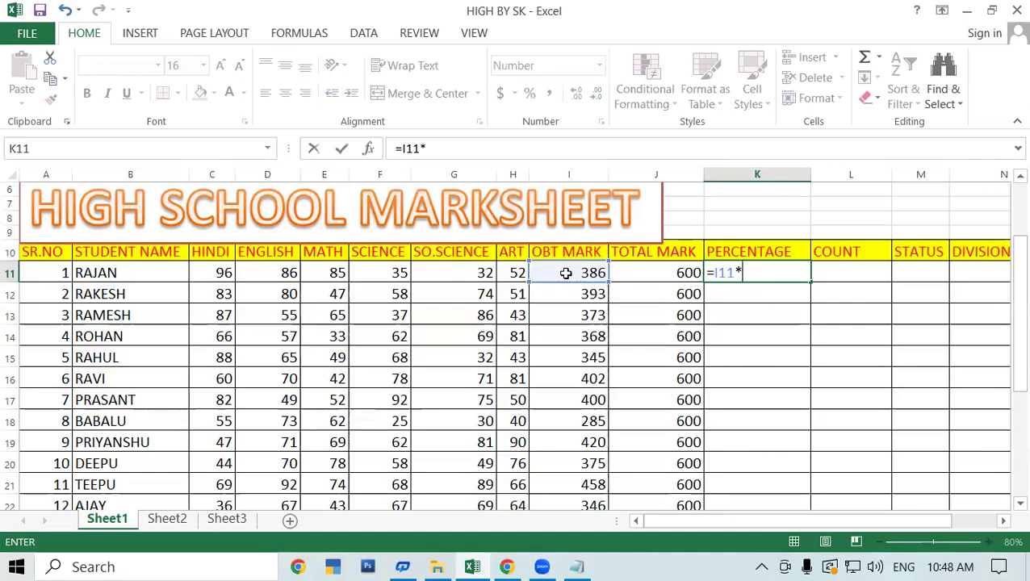
type("100")
type("/600")
key("Return")
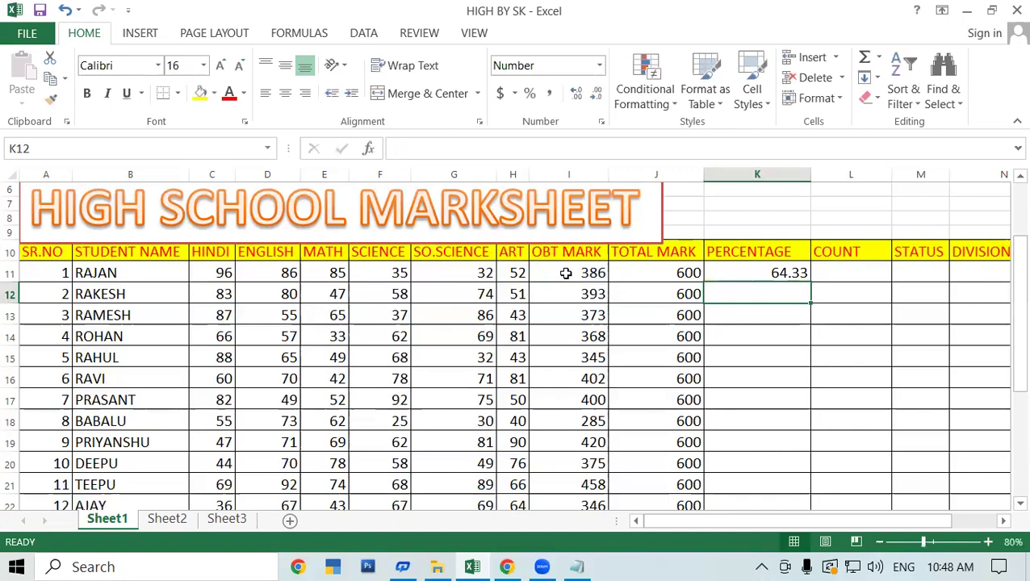
left_click(801, 275)
mouse_move(810, 277)
left_mouse_down()
mouse_move(838, 470)
mouse_move(848, 476)
left_mouse_up()
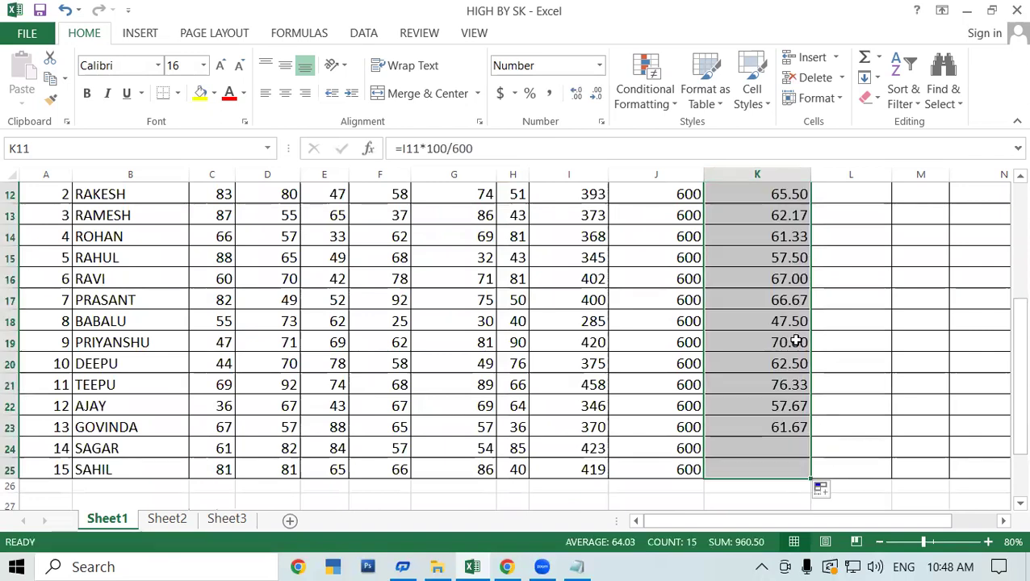
scroll(848, 301, "up", 1)
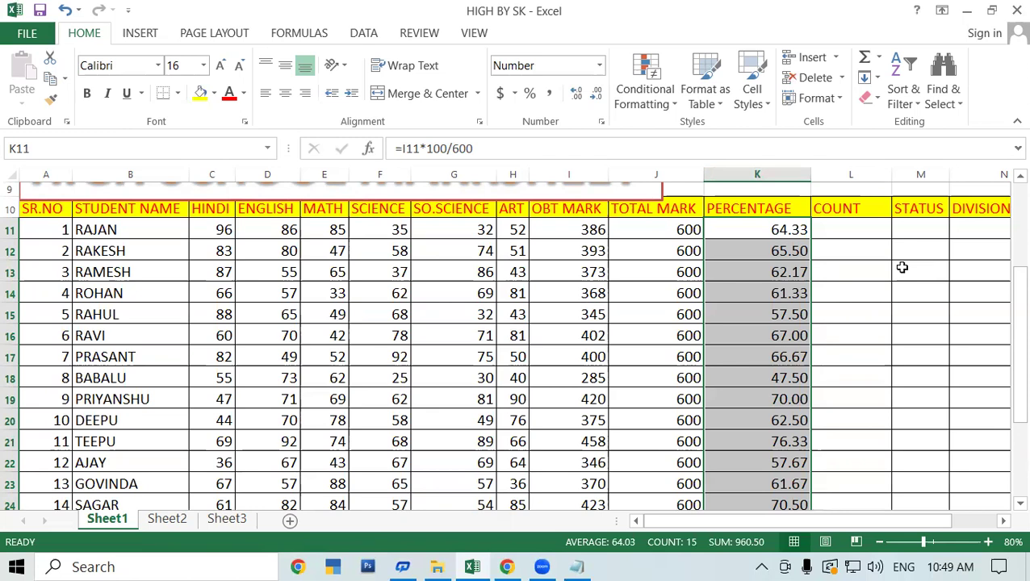
Replace the PERCENTAGE formulas with =I11/6 in K11, filled down the column.
key("Delete")
left_click(752, 226)
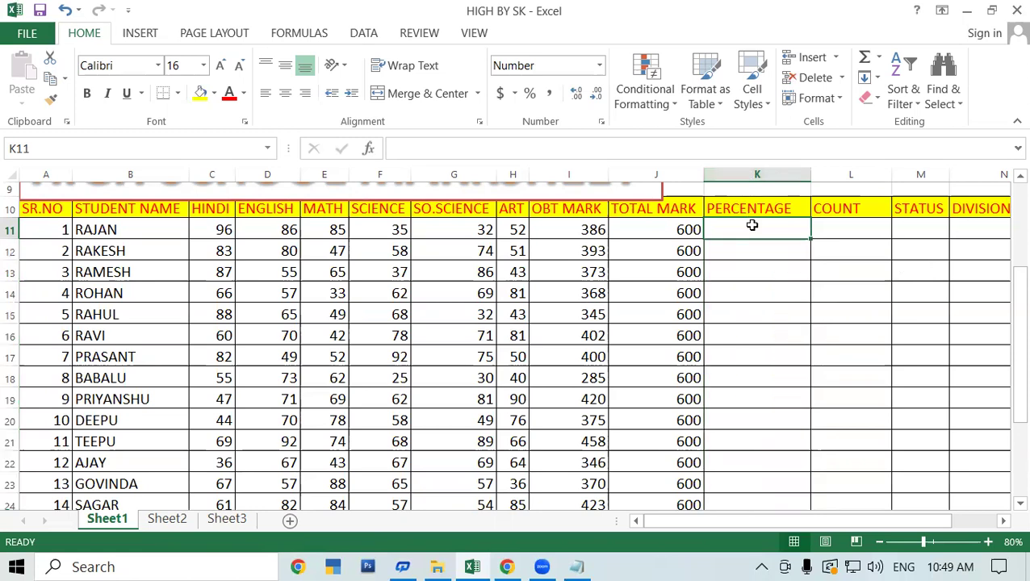
type("=")
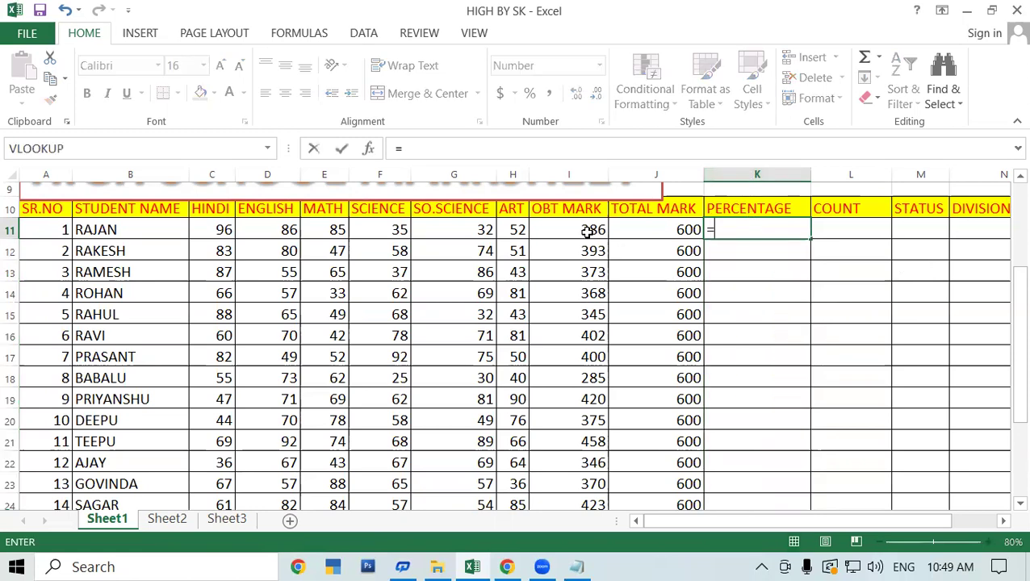
left_click(581, 229)
type("/6")
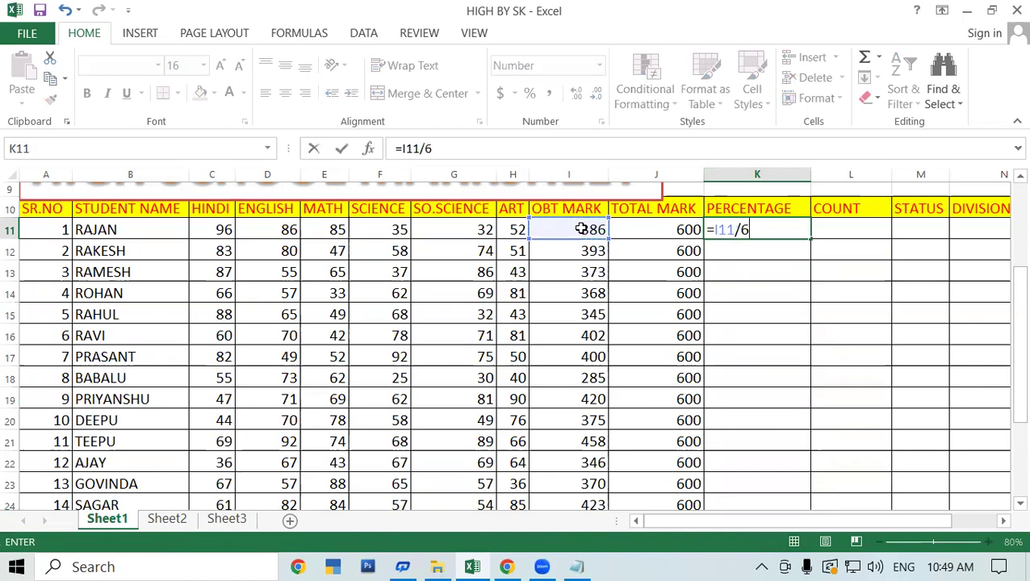
key("Return")
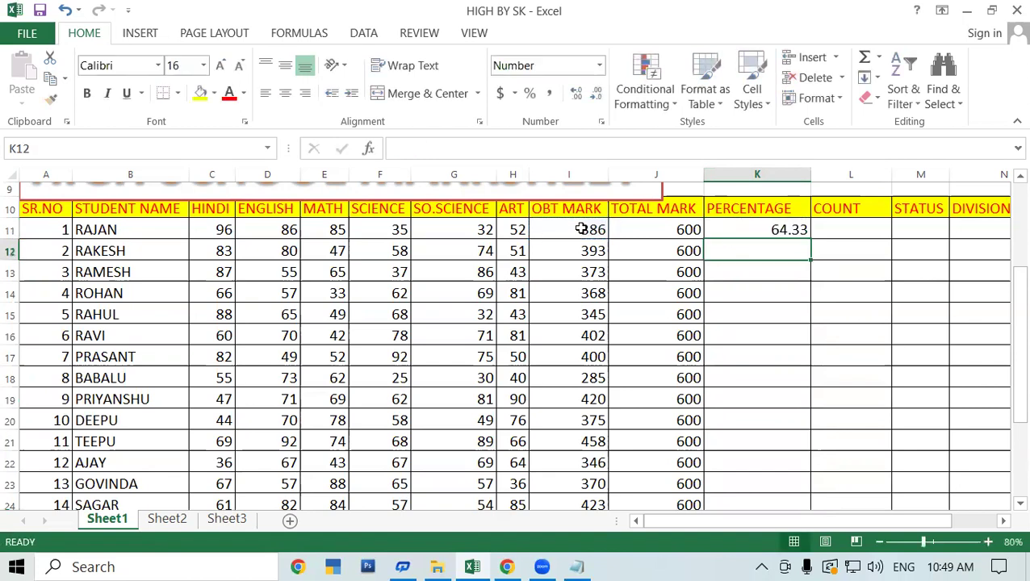
left_click(783, 230)
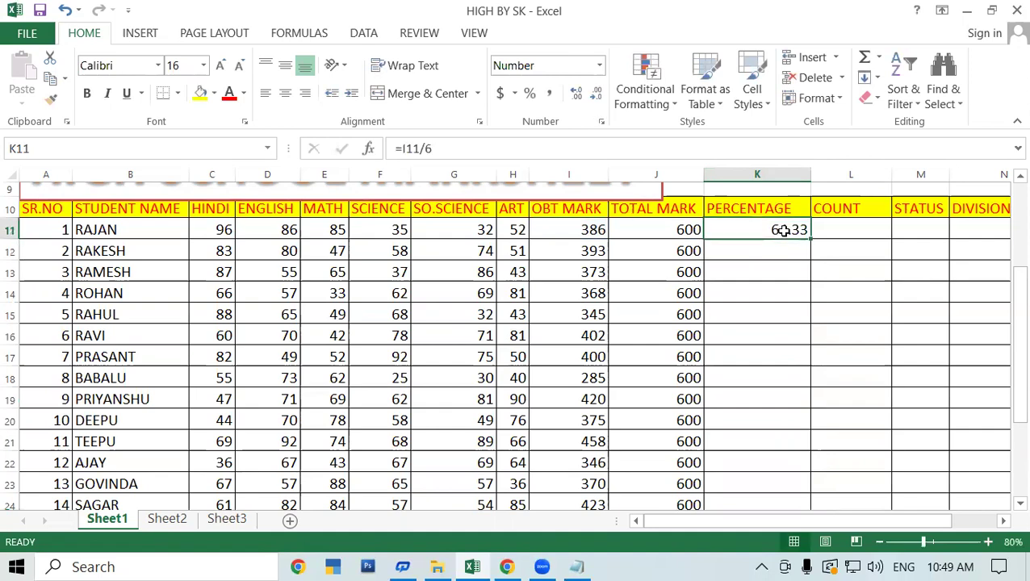
mouse_move(810, 240)
left_mouse_down()
mouse_move(810, 477)
mouse_move(825, 471)
left_mouse_up()
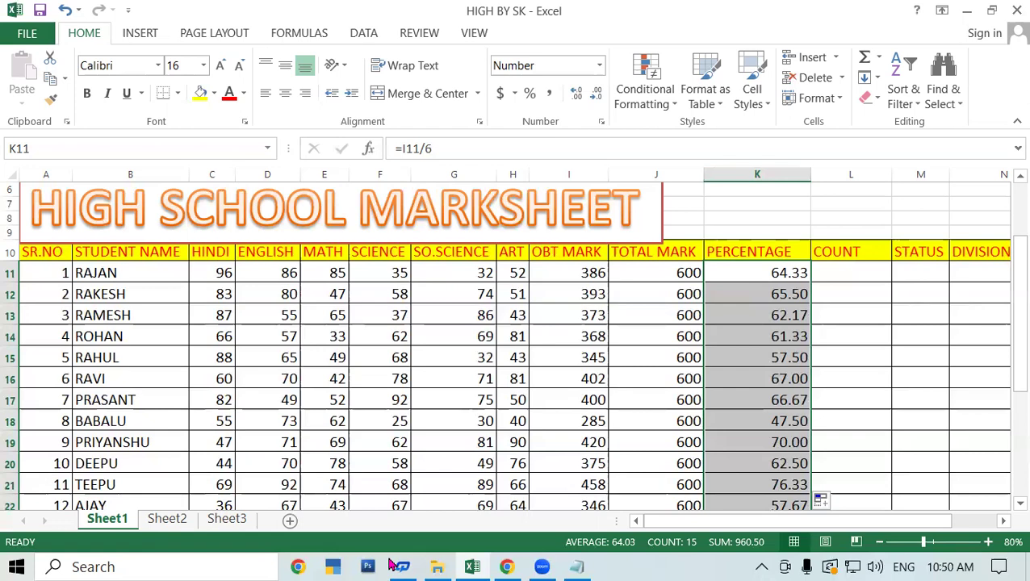
Clear the Notepad notes and type the heading PERCENTAGE.
left_click(580, 567)
key("Delete")
type("P")
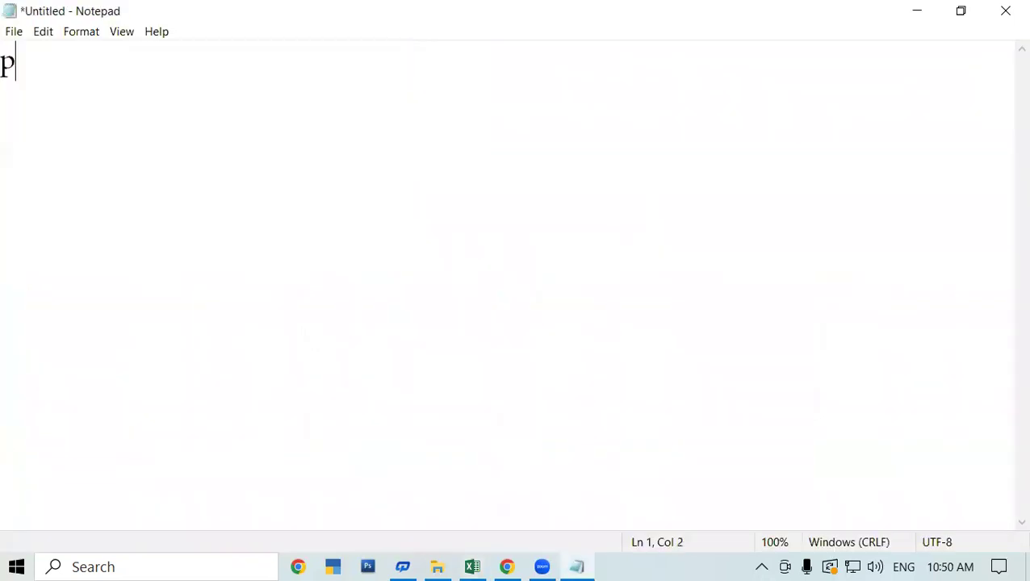
key("ctrl+z")
type("PER")
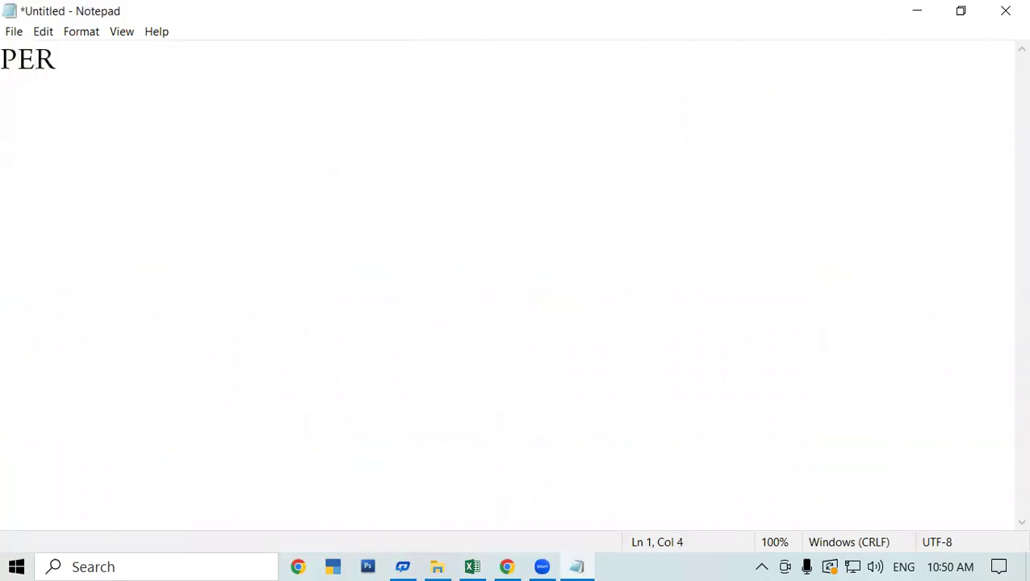
type("CENTAGE")
key("Return")
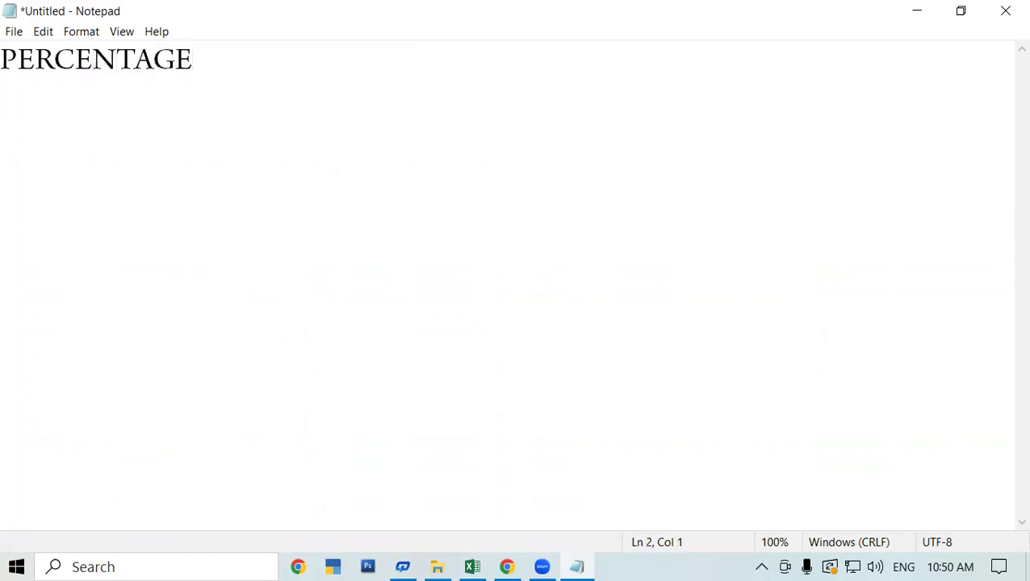
Add the lines =OBT MARK*100/TOTAL MARK and =386*100/600=64.33 below the heading.
type("=OBT M")
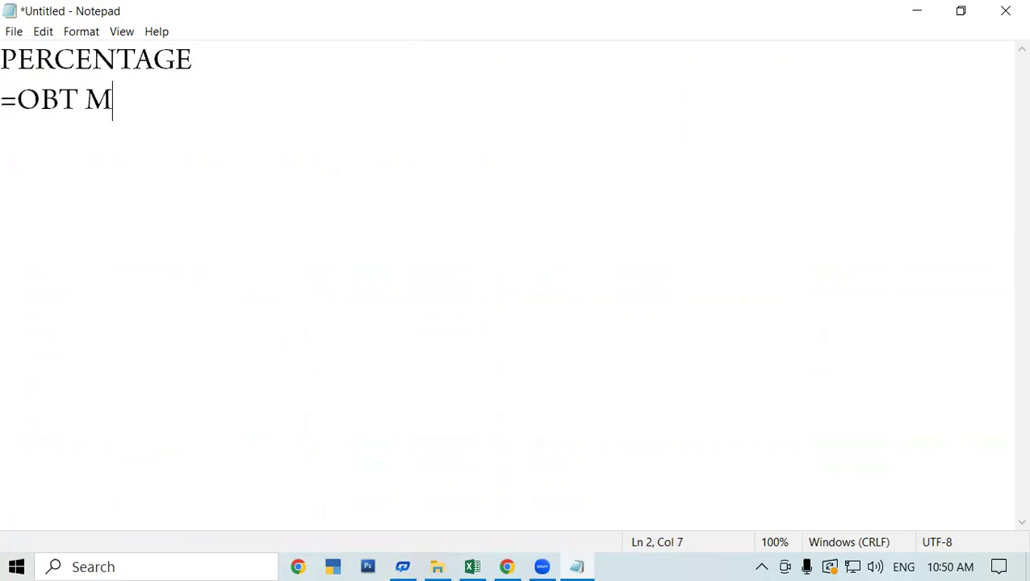
type("ARK*")
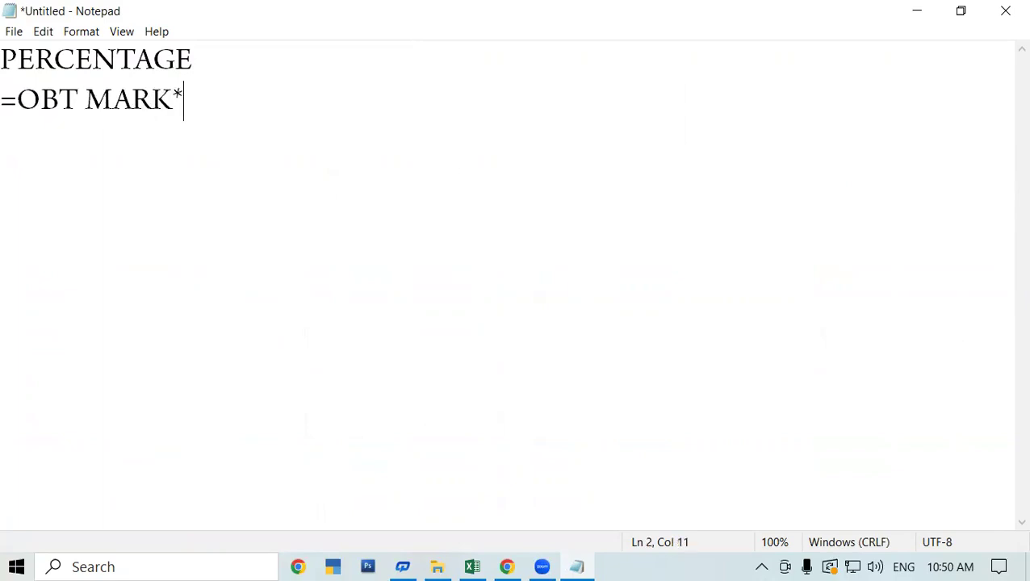
type("100")
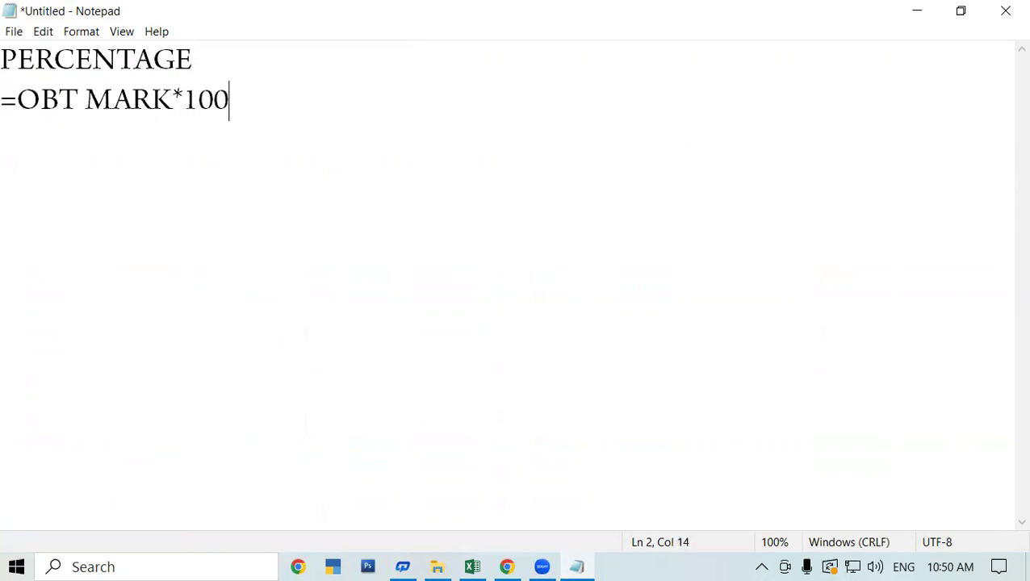
type("/")
type("TOTAL AMR")
key("BackSpace")
key("BackSpace")
key("BackSpace")
type("MARK")
key("Return")
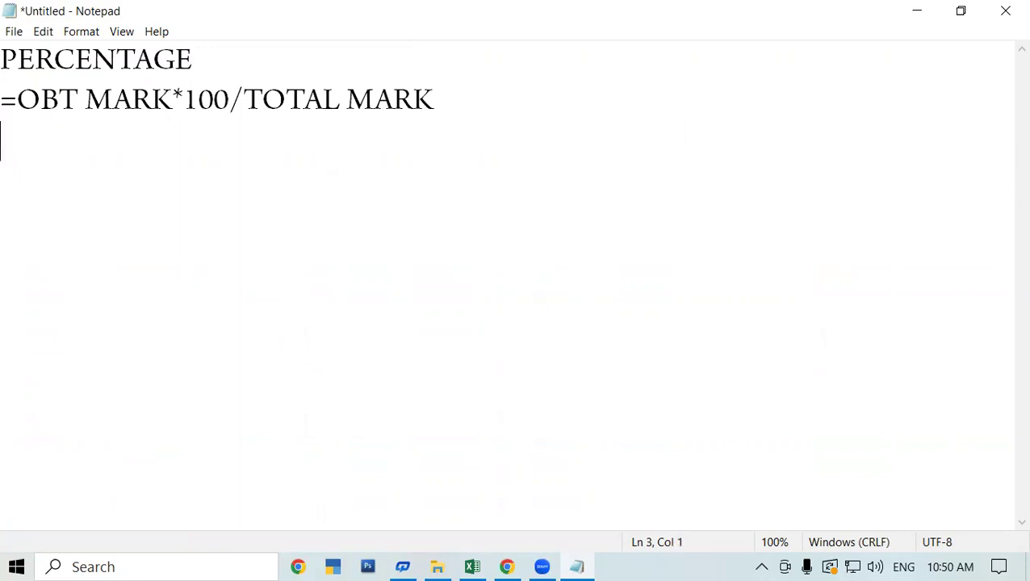
type("=")
type("386")
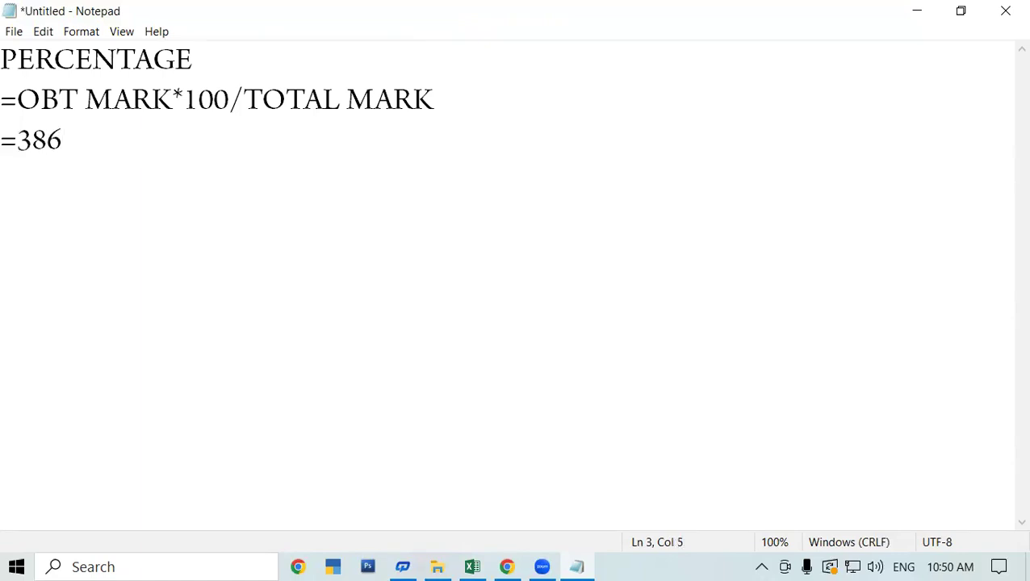
type("*")
type("100/")
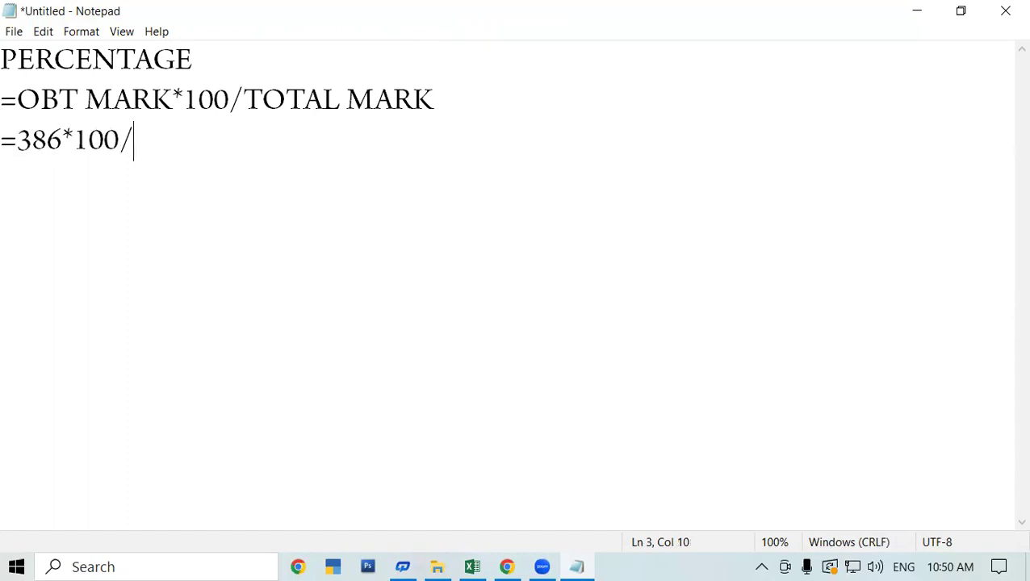
type("600")
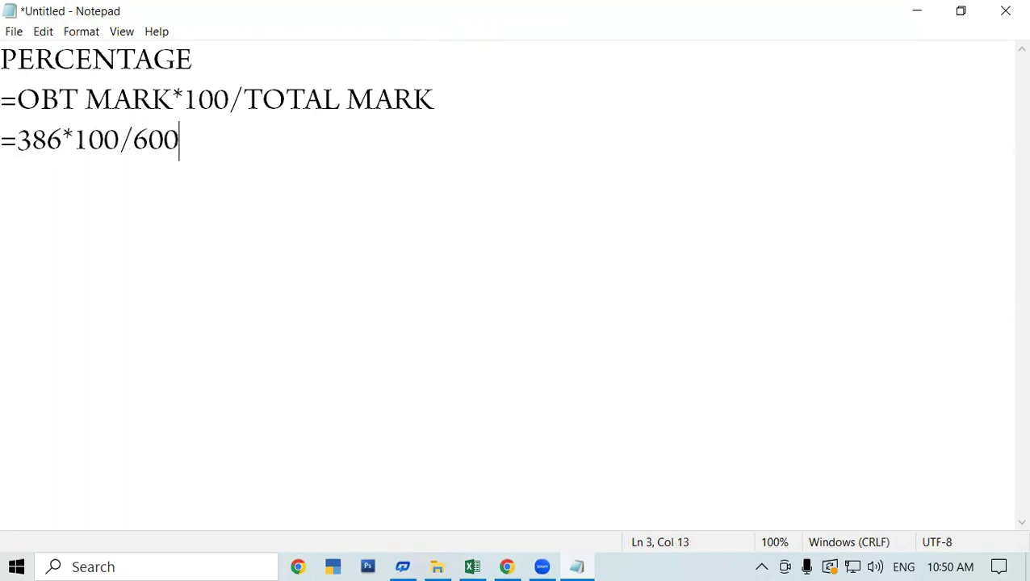
type("=")
type("64.33")
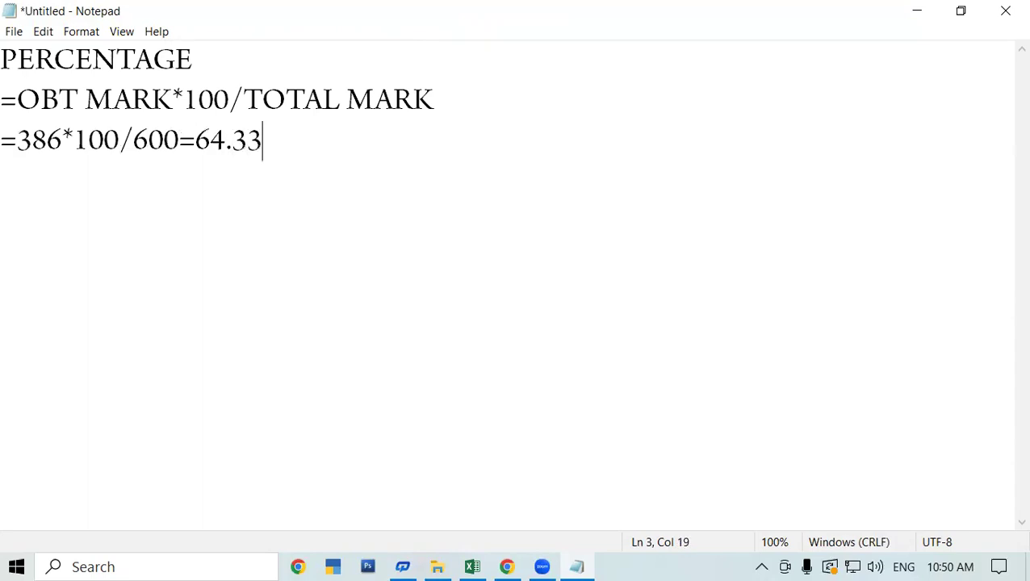
Add a fourth line =OBT/6 for the shorter formula.
key("alt+Tab")
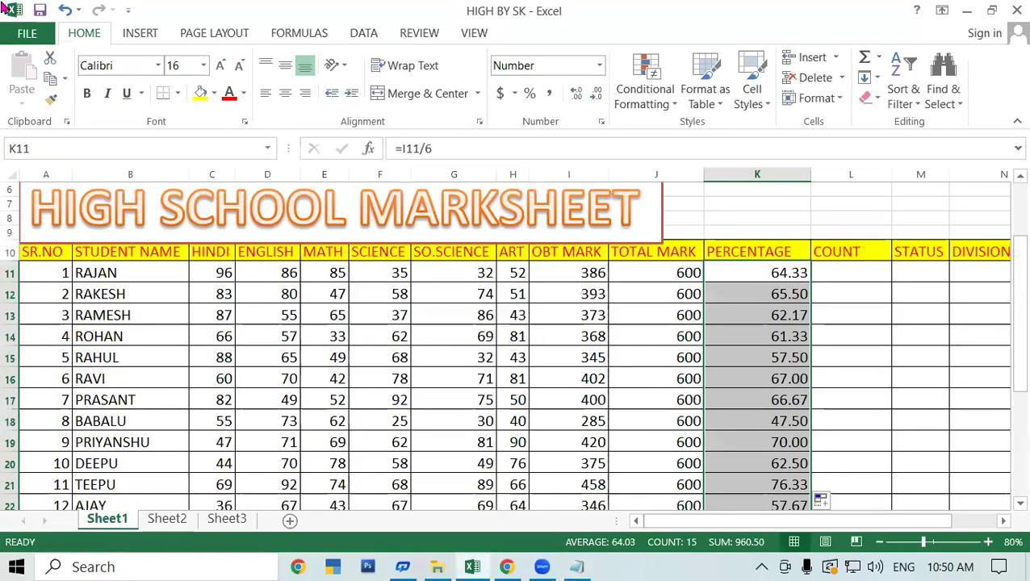
key("alt+Tab")
key("Return")
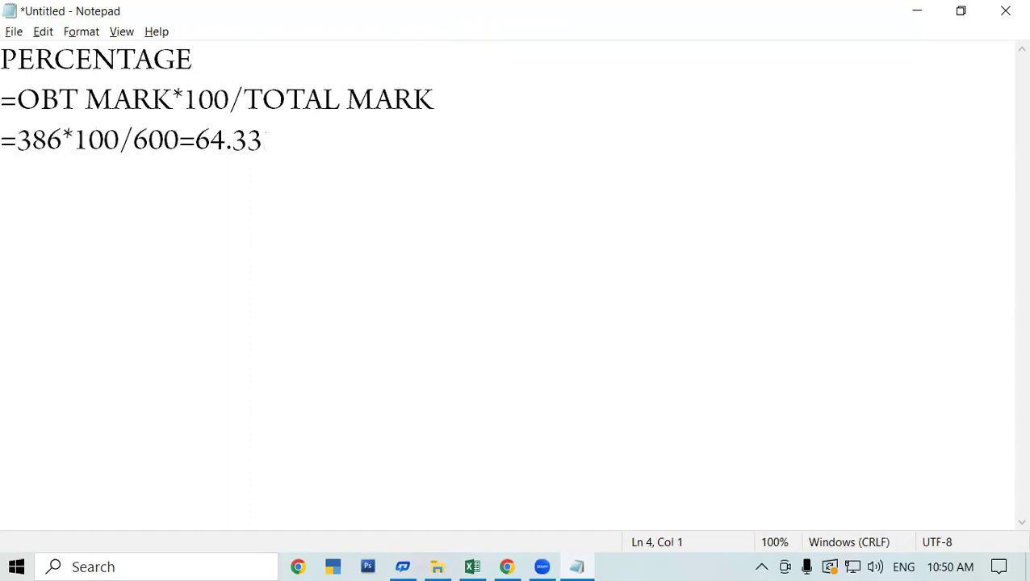
type("=OBT/6")
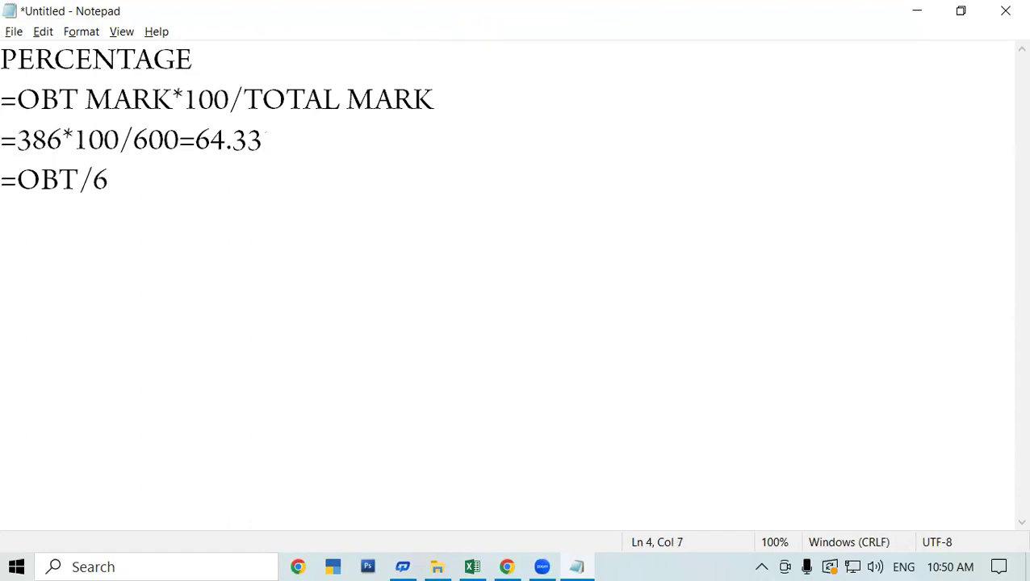